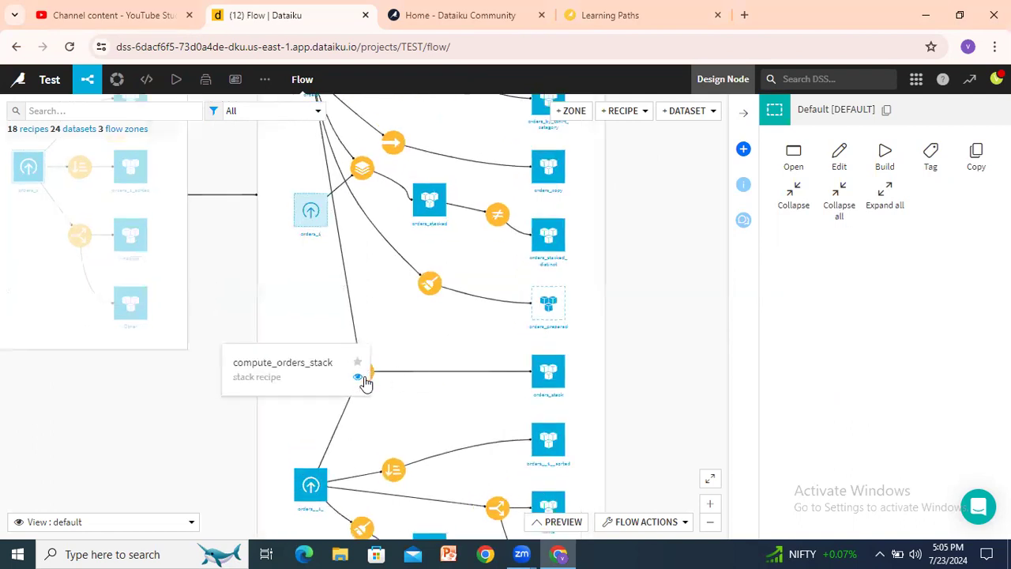
Step: Inspect the compute_orders_stack recipe and its two input datasets, orders and orders__1_, in the Flow
{"action": "left_click", "coordinate": [363, 377]}
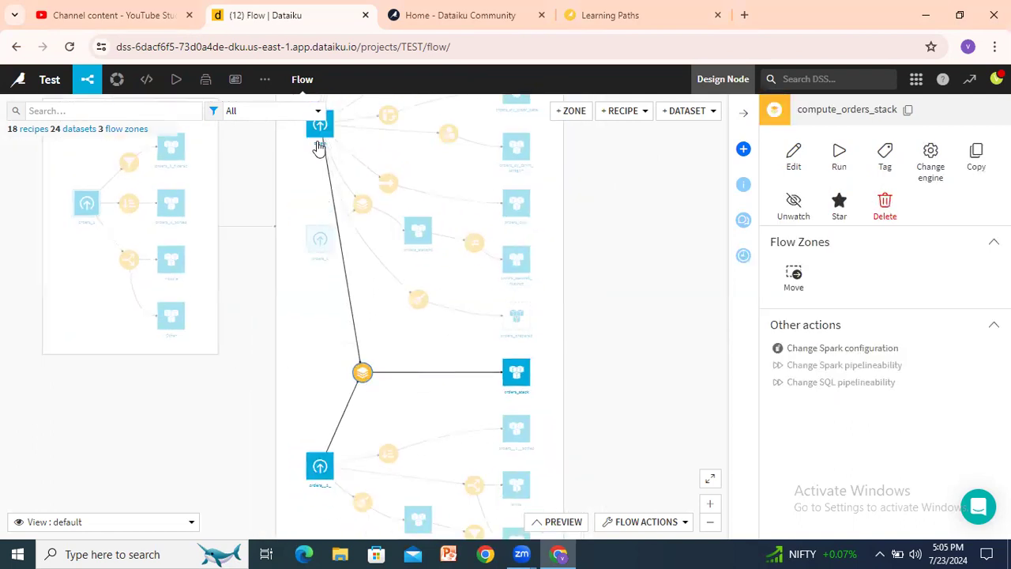
{"action": "left_click", "coordinate": [314, 138]}
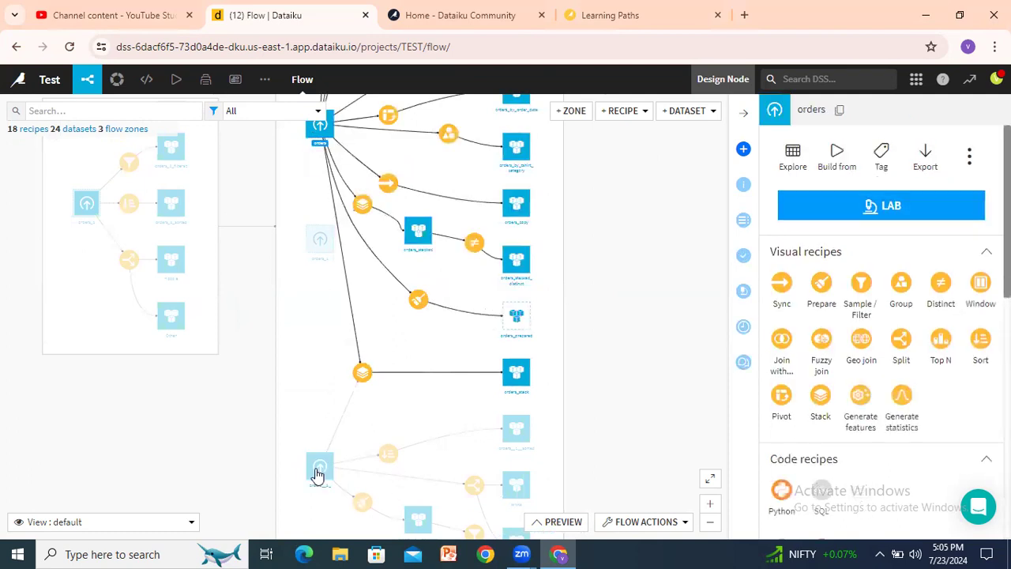
{"action": "left_click", "coordinate": [318, 471]}
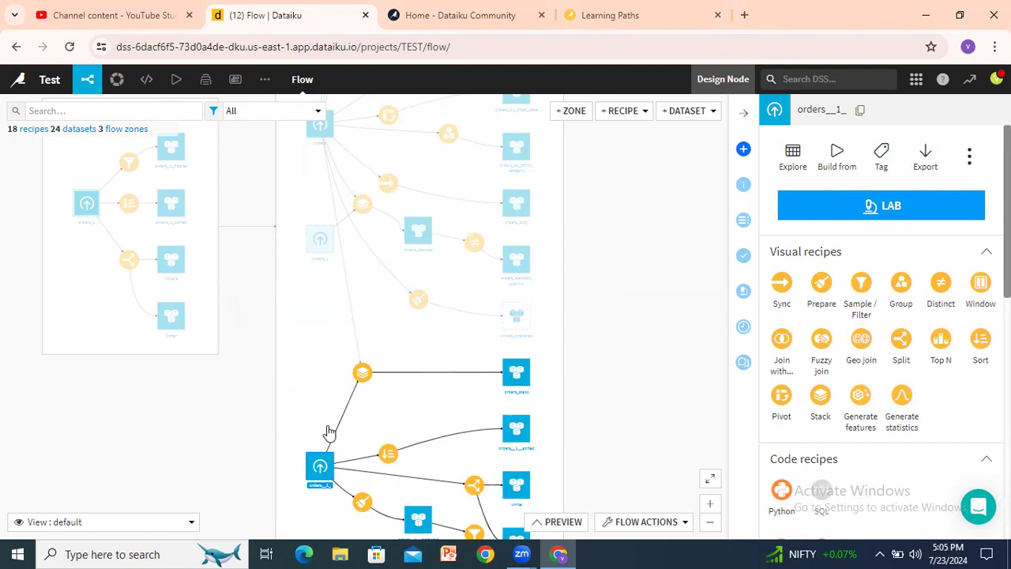
Step: Open the orders__1_ dataset and compute its total row count
{"action": "scroll", "coordinate": [343, 377], "scroll_direction": "up", "scroll_amount": 2}
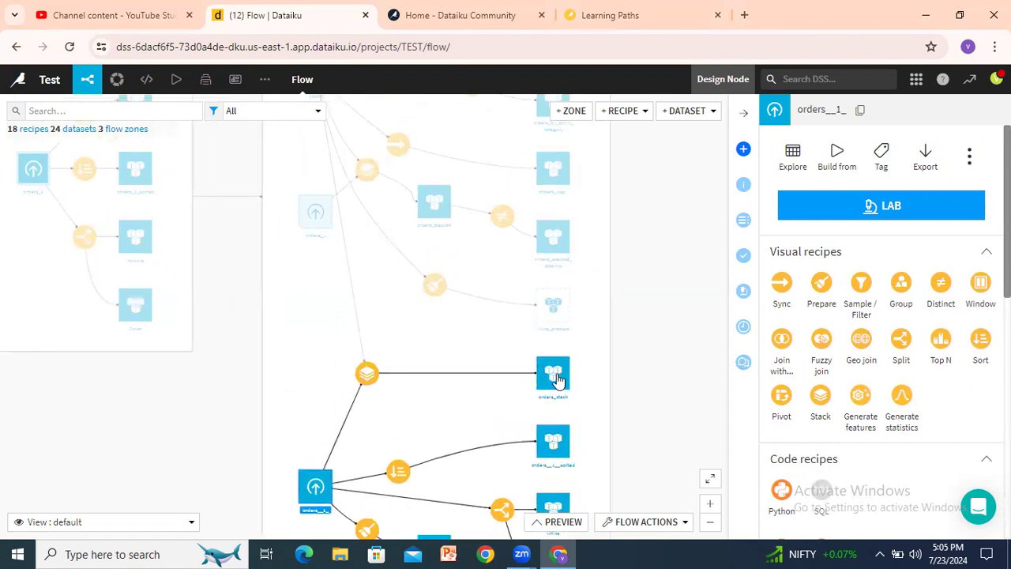
{"action": "double_click", "coordinate": [314, 490]}
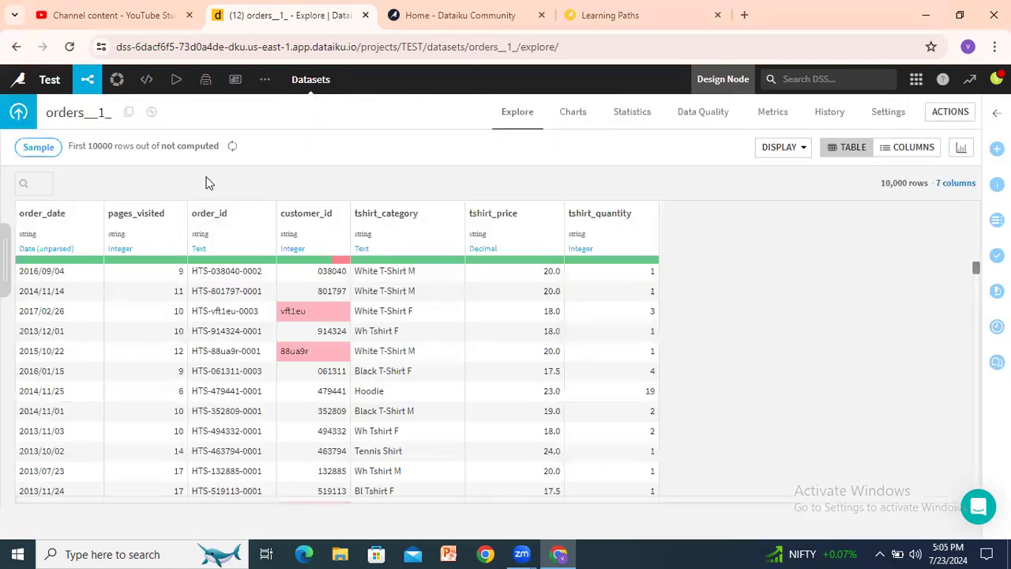
{"action": "left_click", "coordinate": [232, 146]}
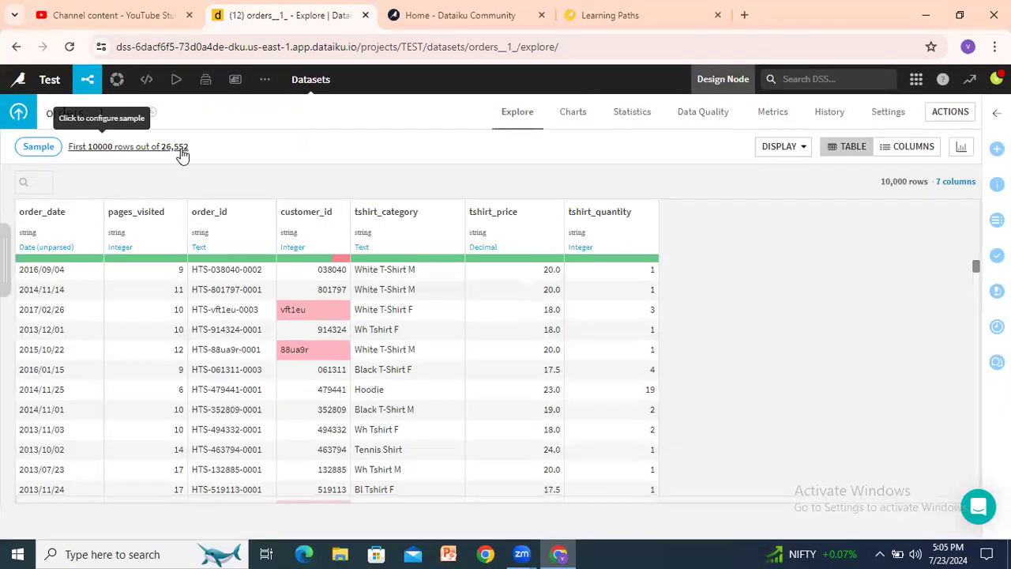
Step: Return to the Flow and open the stacked output dataset orders_stack to examine its rows
{"action": "mouse_move", "coordinate": [87, 79]}
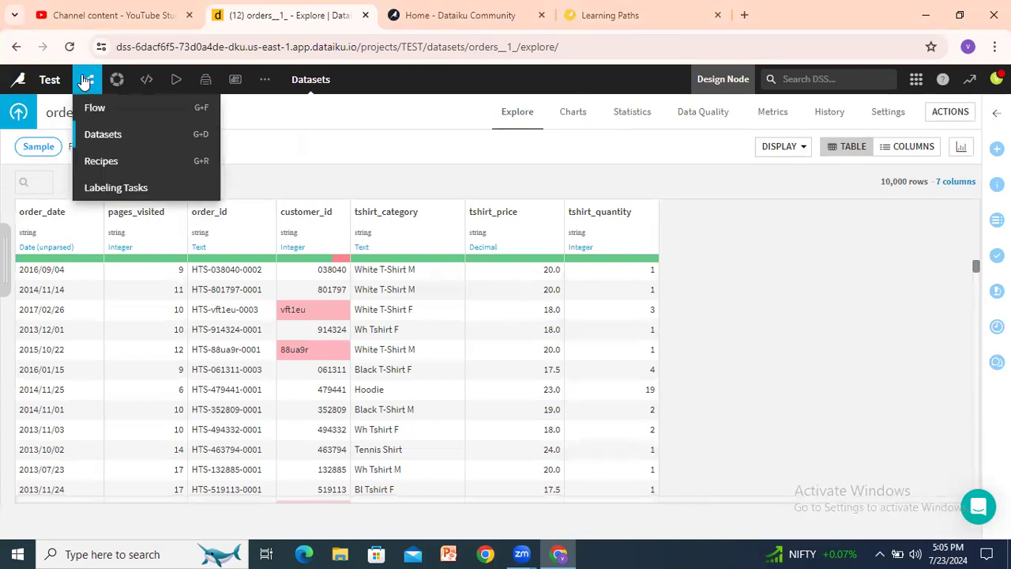
{"action": "left_click", "coordinate": [93, 106]}
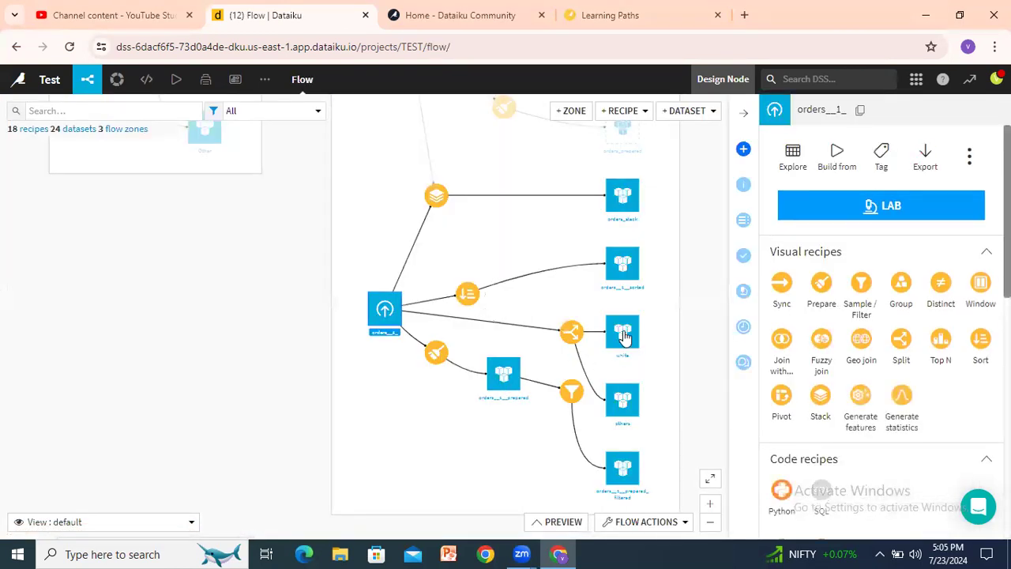
{"action": "left_click_drag", "start_coordinate": [587, 324], "coordinate": [487, 416]}
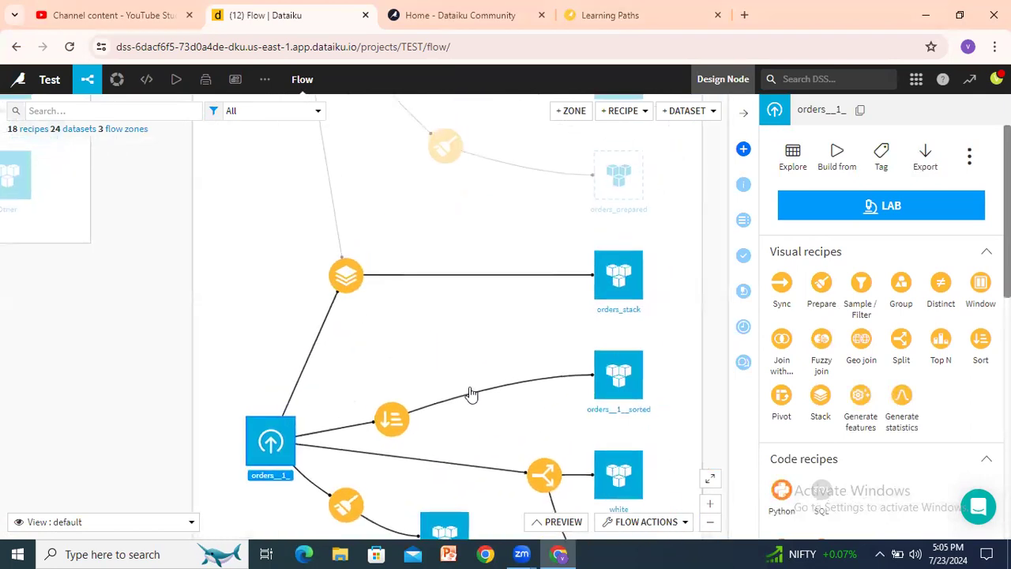
{"action": "left_click", "coordinate": [620, 277]}
{"action": "double_click", "coordinate": [621, 275]}
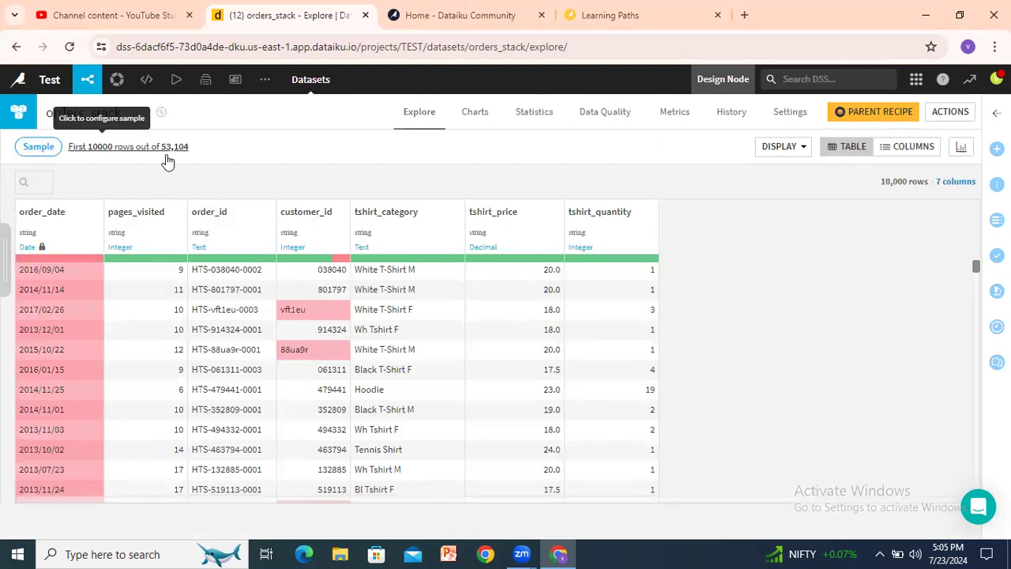
Step: Copy the first row's tshirt_category value, White T-Shirt M, to the clipboard
{"action": "left_click", "coordinate": [476, 290]}
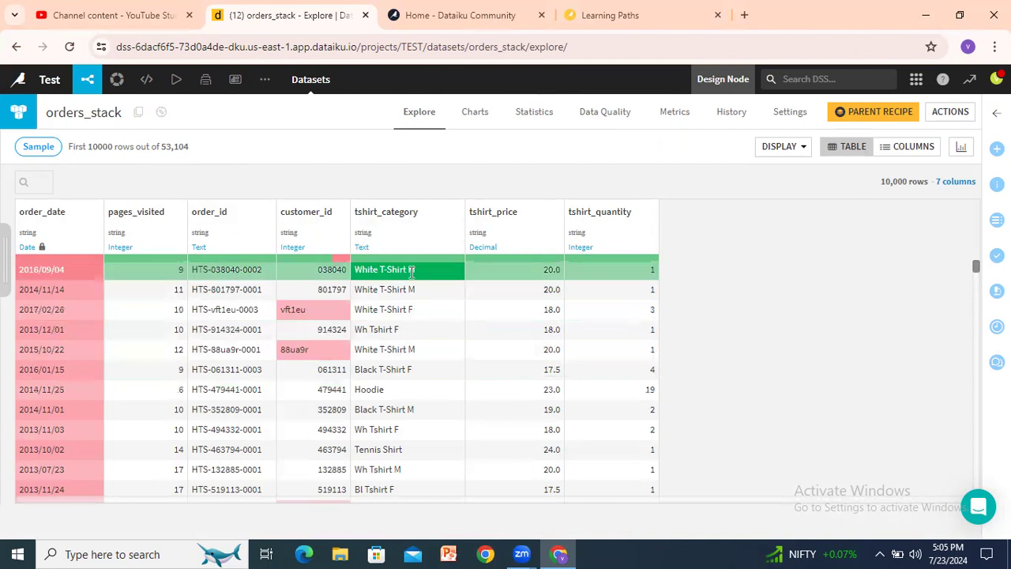
{"action": "left_click_drag", "start_coordinate": [414, 271], "coordinate": [356, 267]}
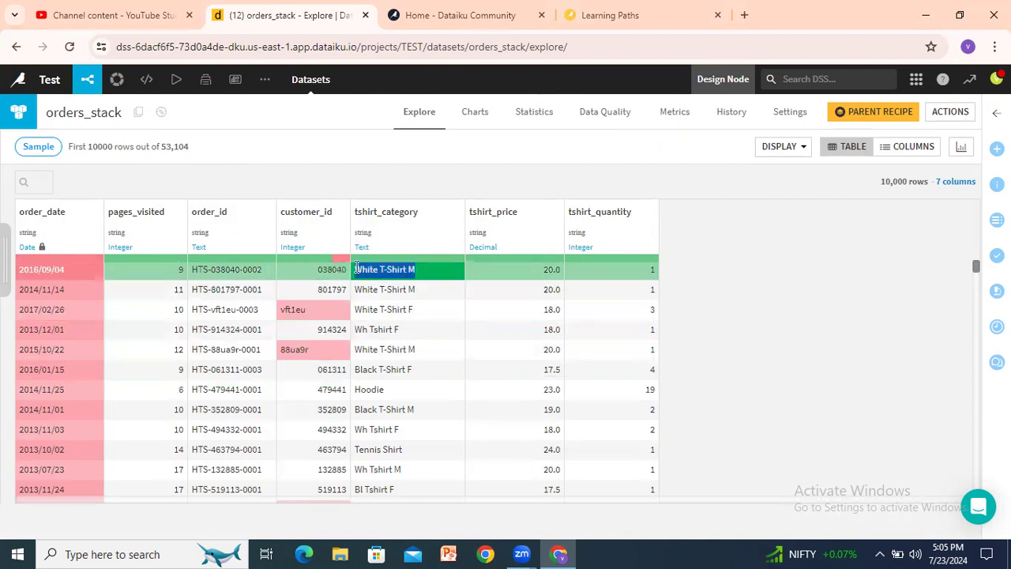
{"action": "left_click", "coordinate": [369, 270]}
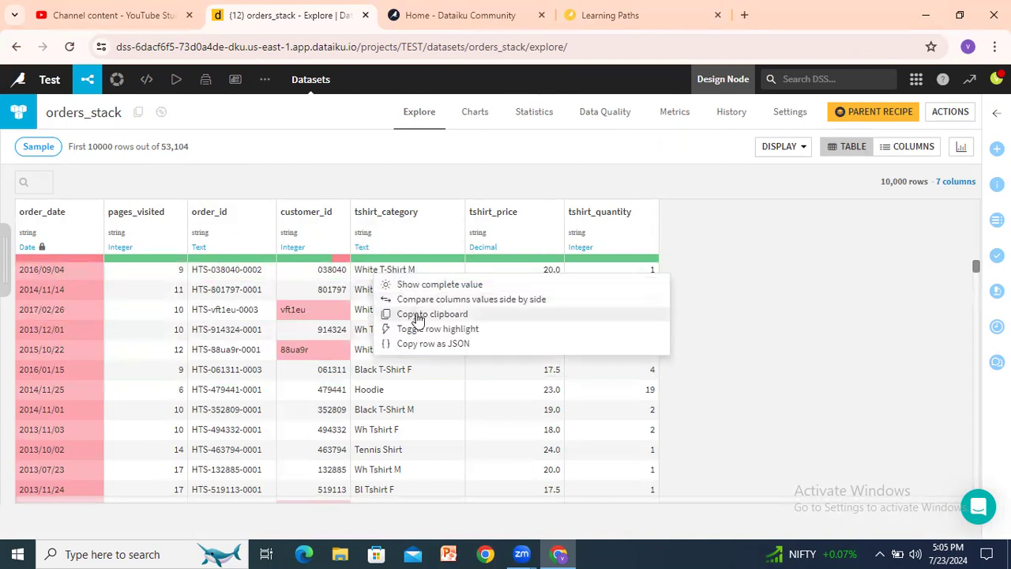
{"action": "left_click", "coordinate": [416, 313]}
Step: Filter the tshirt_category column to White T-Shirt M and look through the matching rows
{"action": "left_click", "coordinate": [457, 213]}
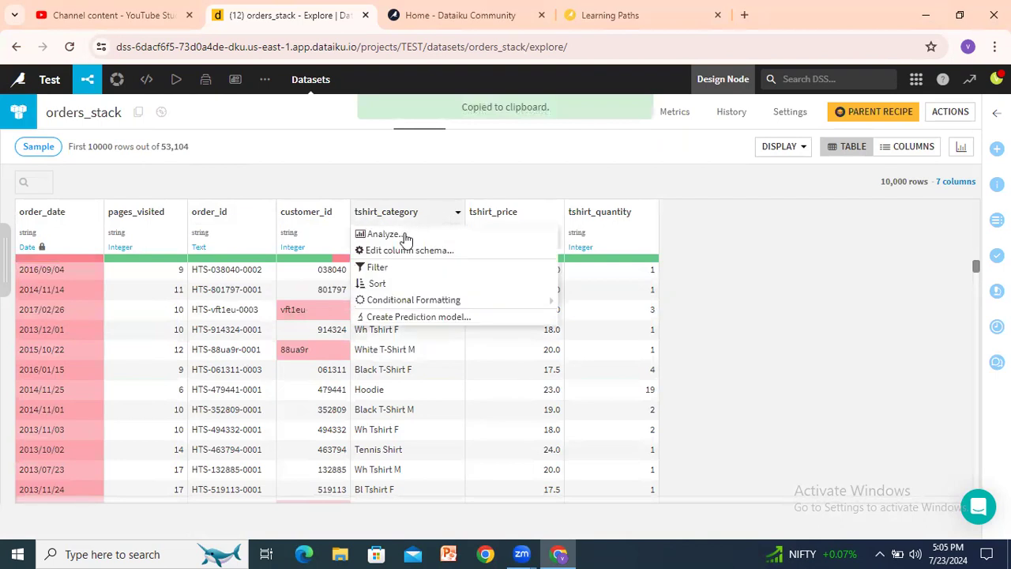
{"action": "left_click", "coordinate": [371, 266]}
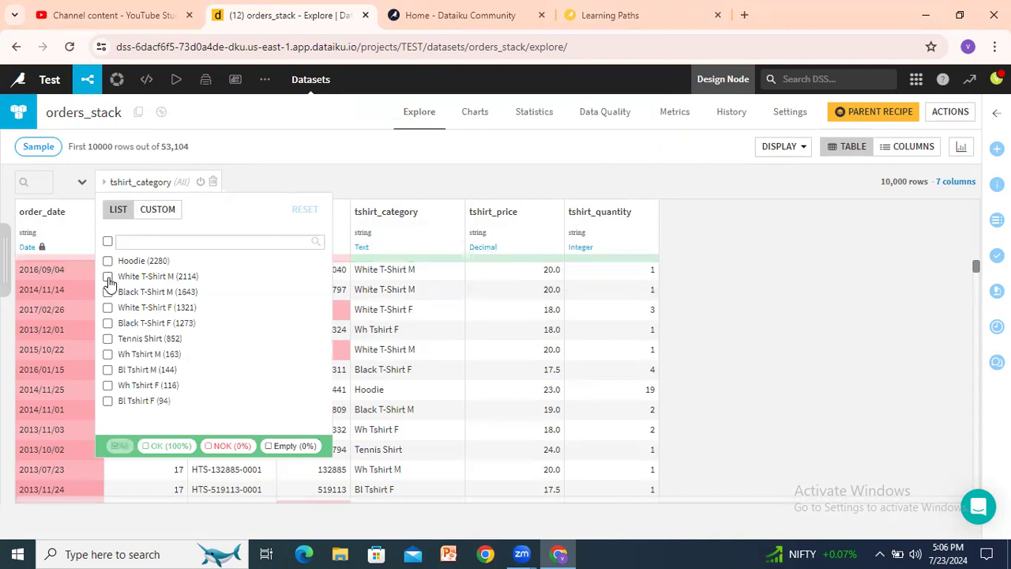
{"action": "left_click", "coordinate": [108, 276]}
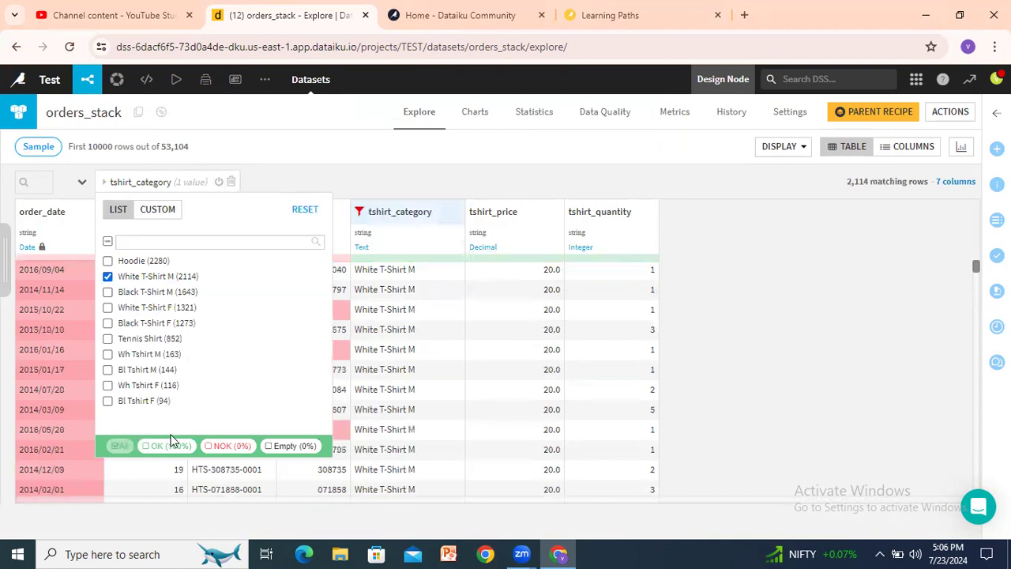
{"action": "left_click", "coordinate": [756, 262]}
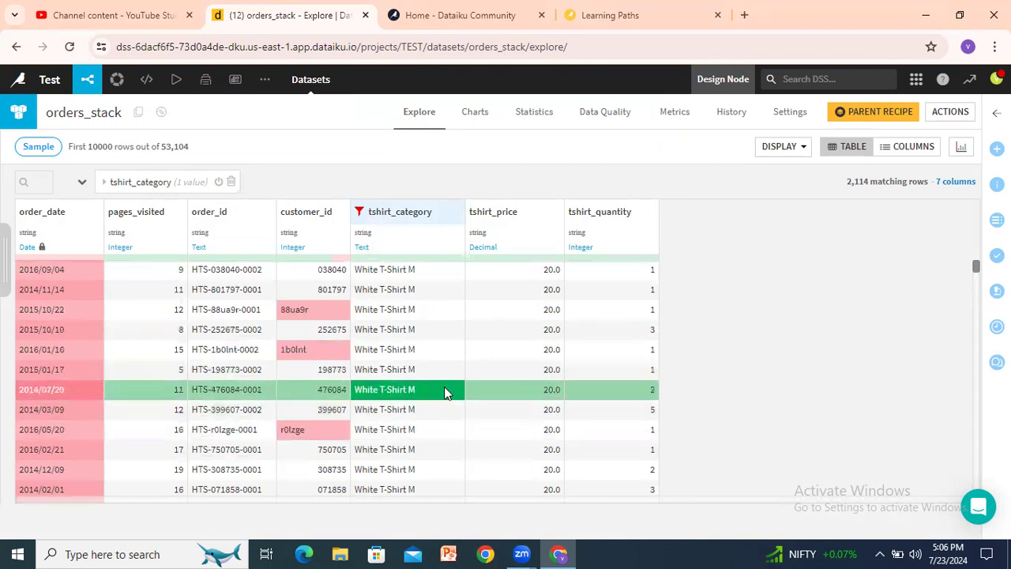
{"action": "scroll", "coordinate": [447, 386], "scroll_direction": "down", "scroll_amount": 5}
{"action": "scroll", "coordinate": [450, 389], "scroll_direction": "down", "scroll_amount": 5}
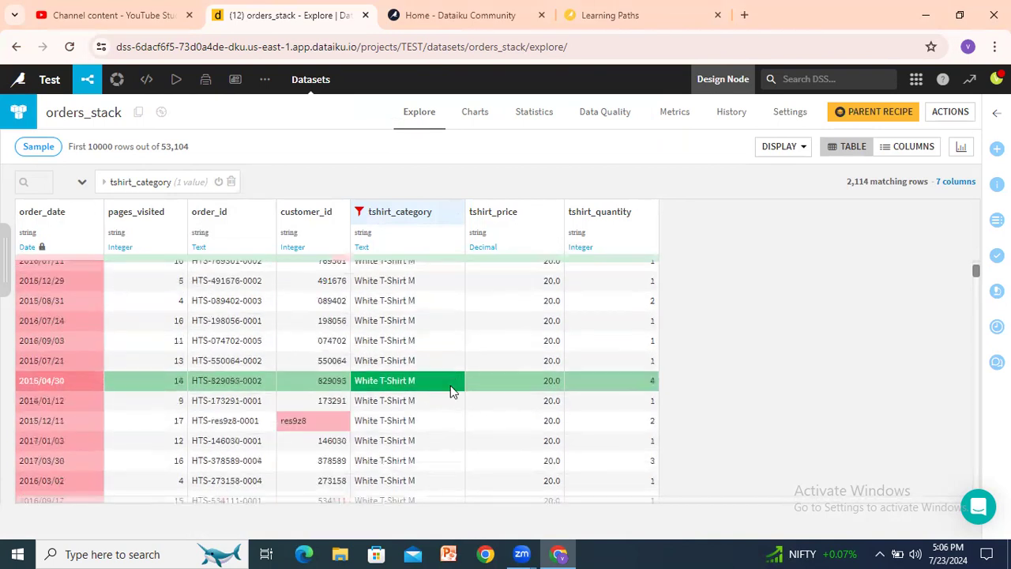
{"action": "scroll", "coordinate": [452, 387], "scroll_direction": "up", "scroll_amount": 10}
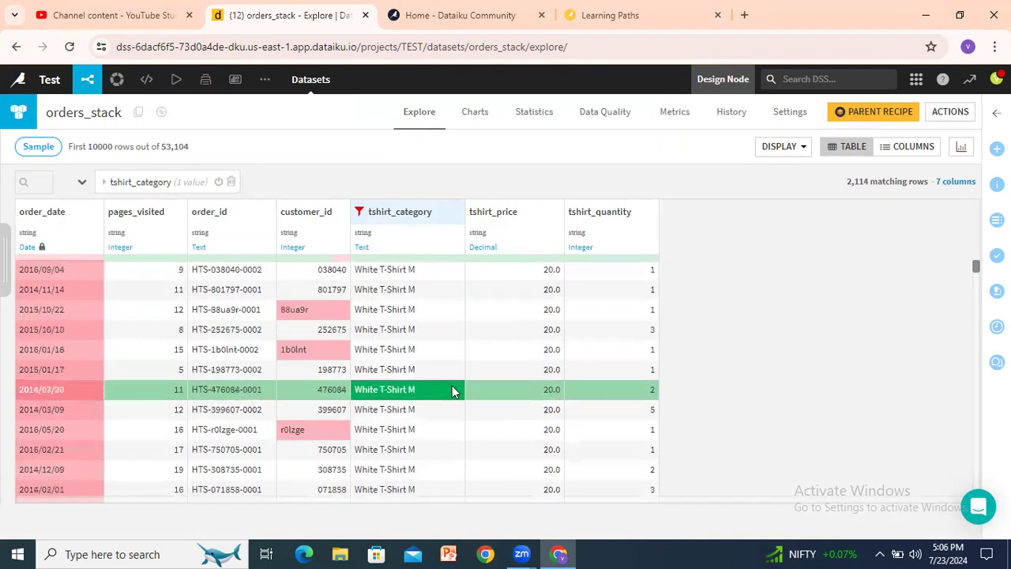
Step: Add a list filter on customer_id restricted to the first customer number in the list
{"action": "left_click", "coordinate": [336, 213]}
{"action": "left_click", "coordinate": [301, 268]}
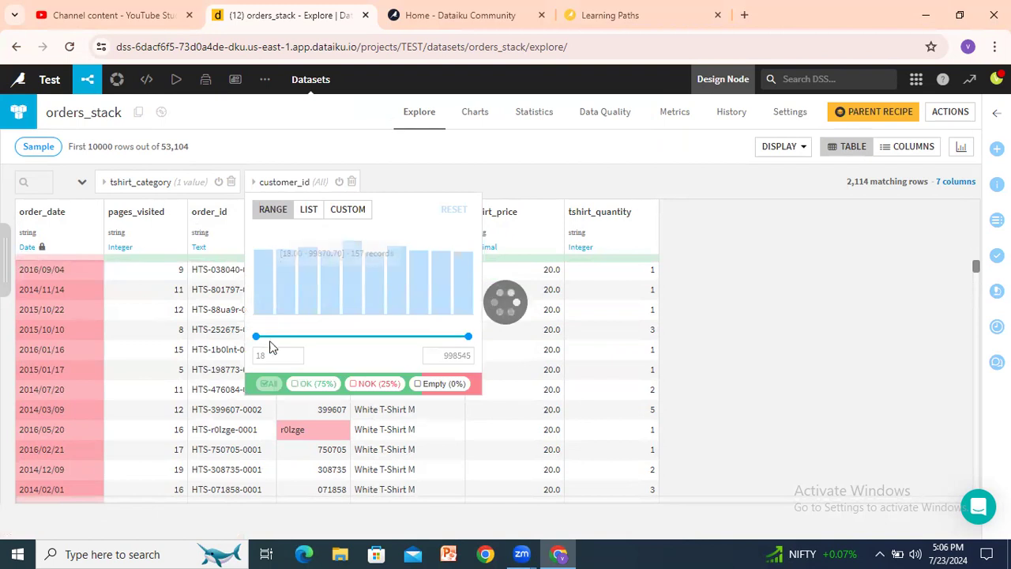
{"action": "left_click", "coordinate": [309, 209]}
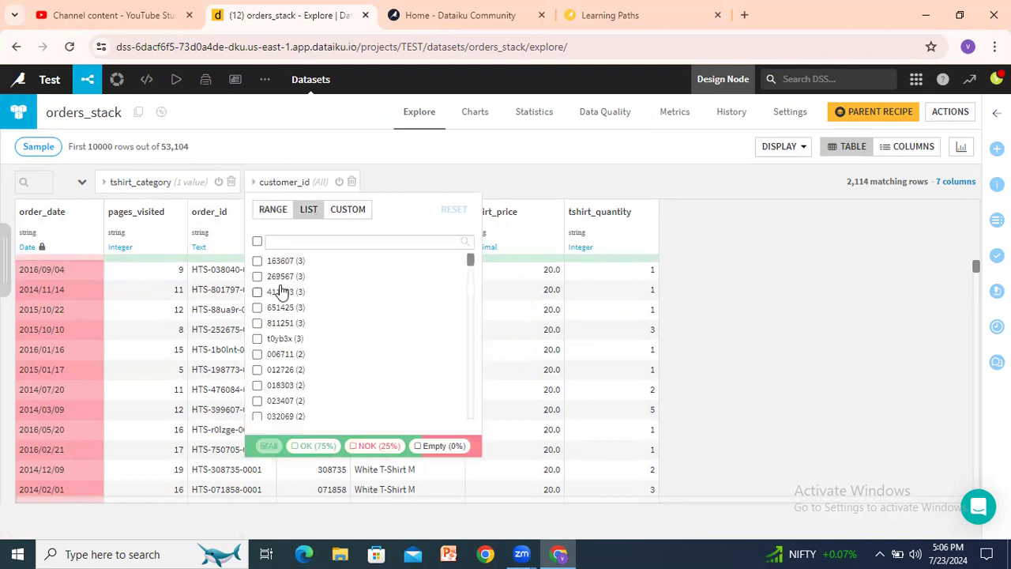
{"action": "left_click", "coordinate": [258, 261]}
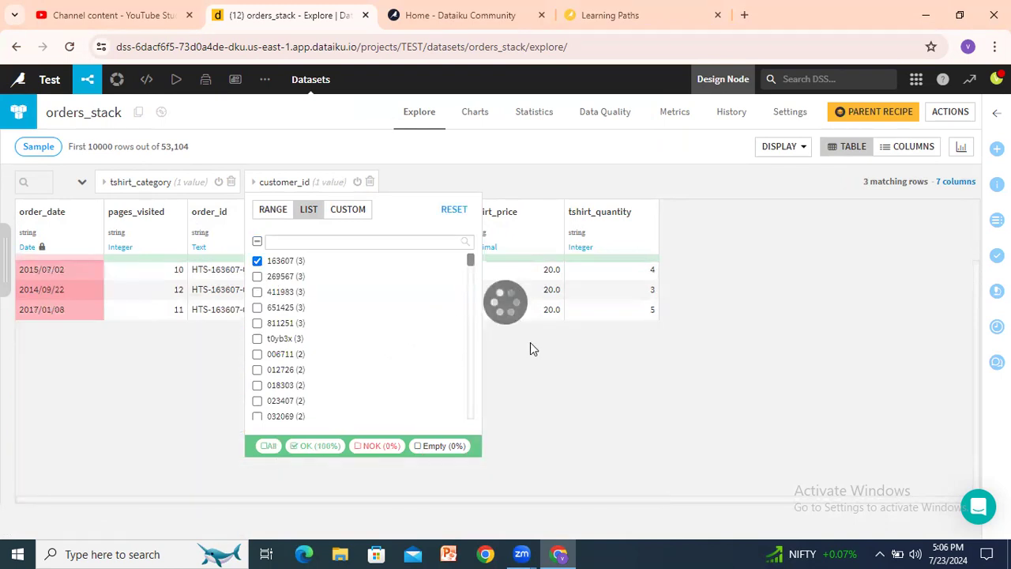
{"action": "left_click", "coordinate": [777, 308]}
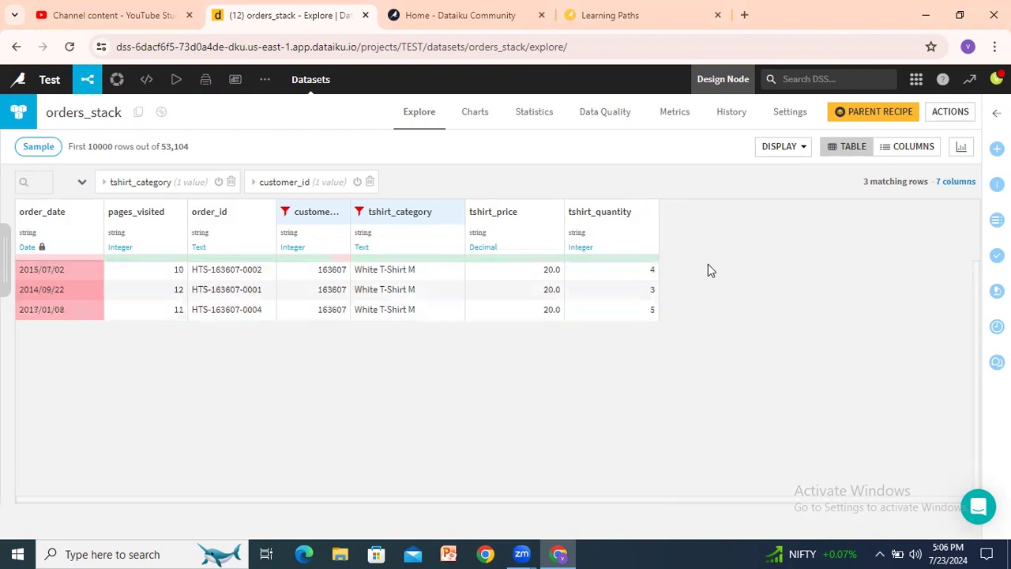
Step: Remove the customer_id and tshirt_category filters from orders_stack
{"action": "left_click", "coordinate": [370, 181]}
{"action": "left_click", "coordinate": [231, 182]}
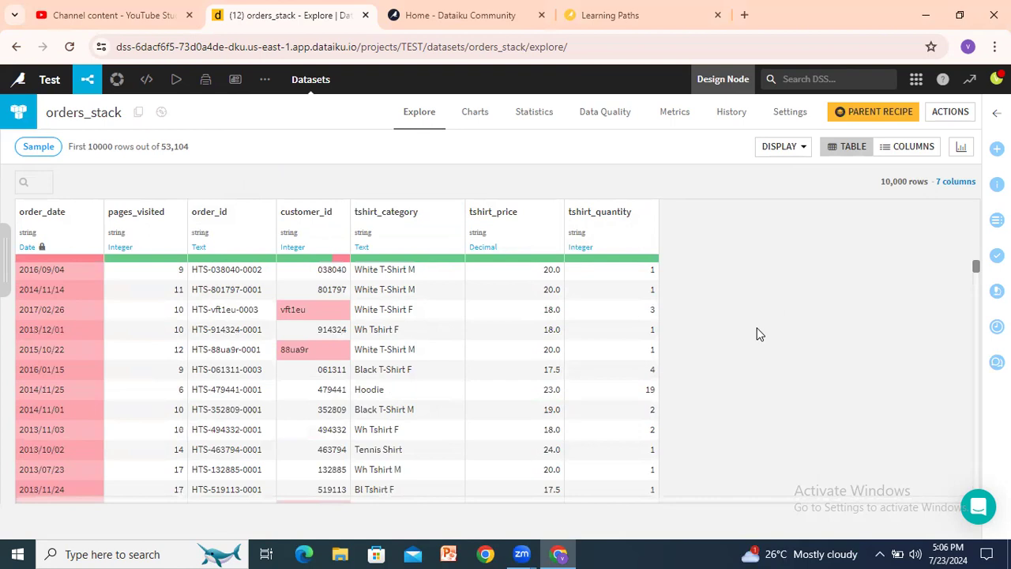
Step: Return to the Flow and create a Distinct recipe on orders_stack with the output dataset orders_stack_distinct
{"action": "mouse_move", "coordinate": [87, 79]}
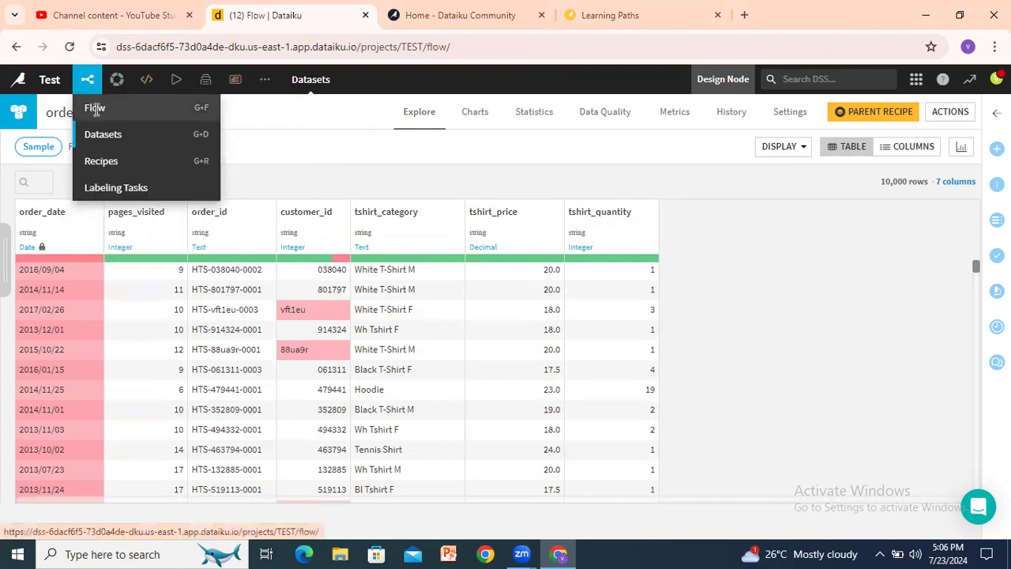
{"action": "left_click", "coordinate": [97, 106]}
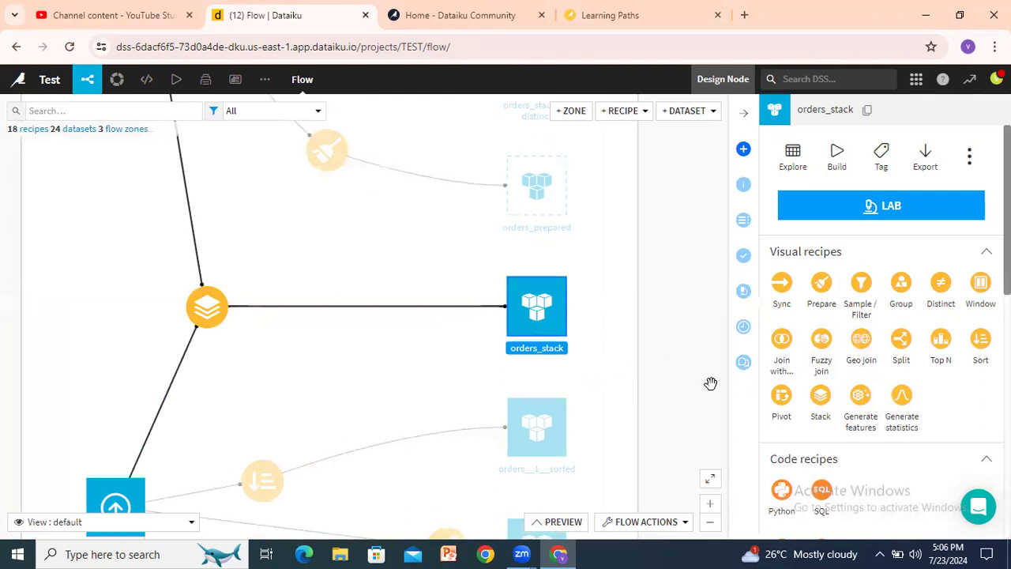
{"action": "left_click", "coordinate": [943, 288]}
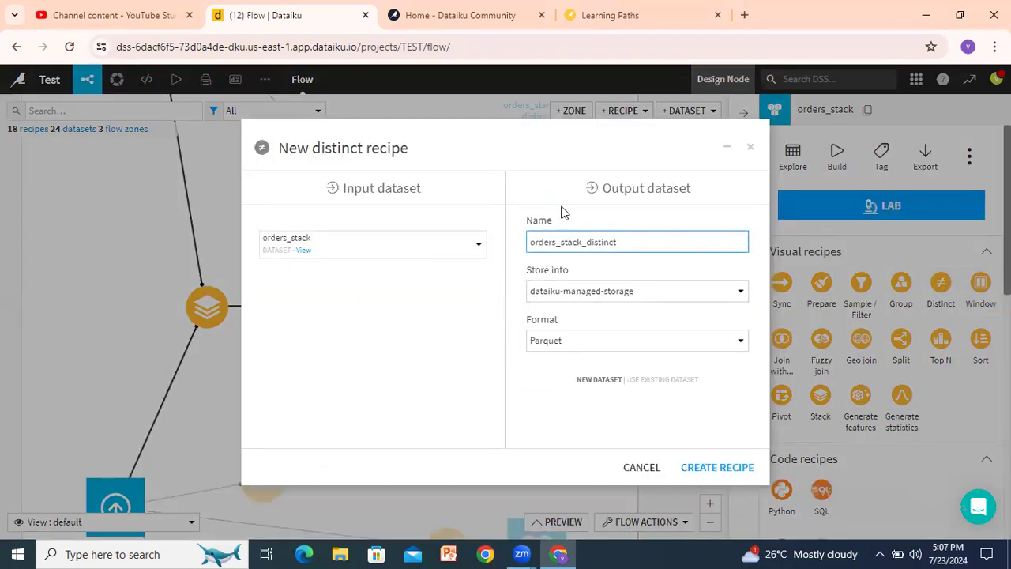
{"action": "left_click", "coordinate": [702, 473]}
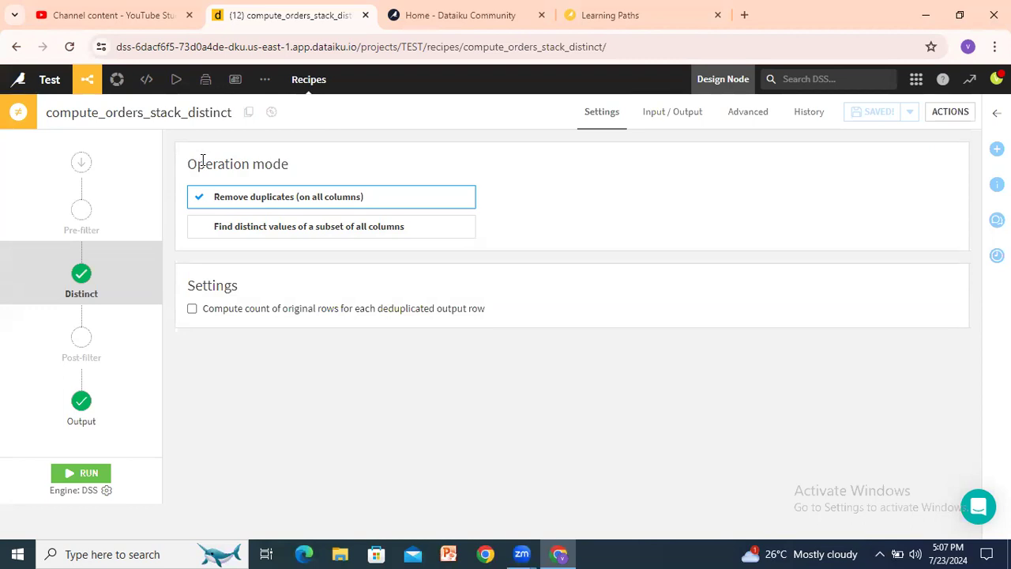
Step: Set the Distinct recipe's operation mode to find distinct values of a subset of all columns
{"action": "left_click_drag", "start_coordinate": [204, 162], "coordinate": [267, 164]}
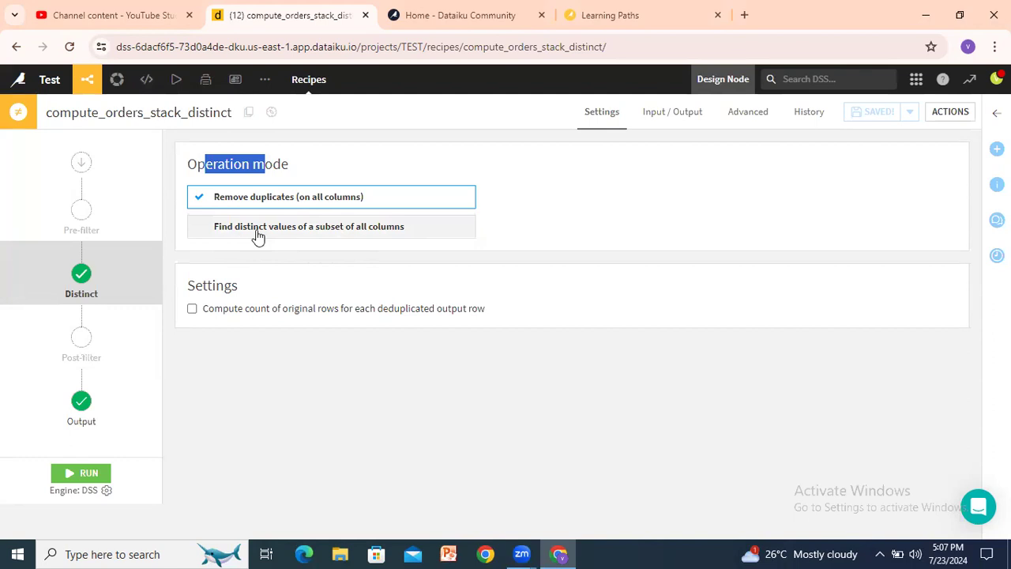
{"action": "left_click", "coordinate": [233, 164]}
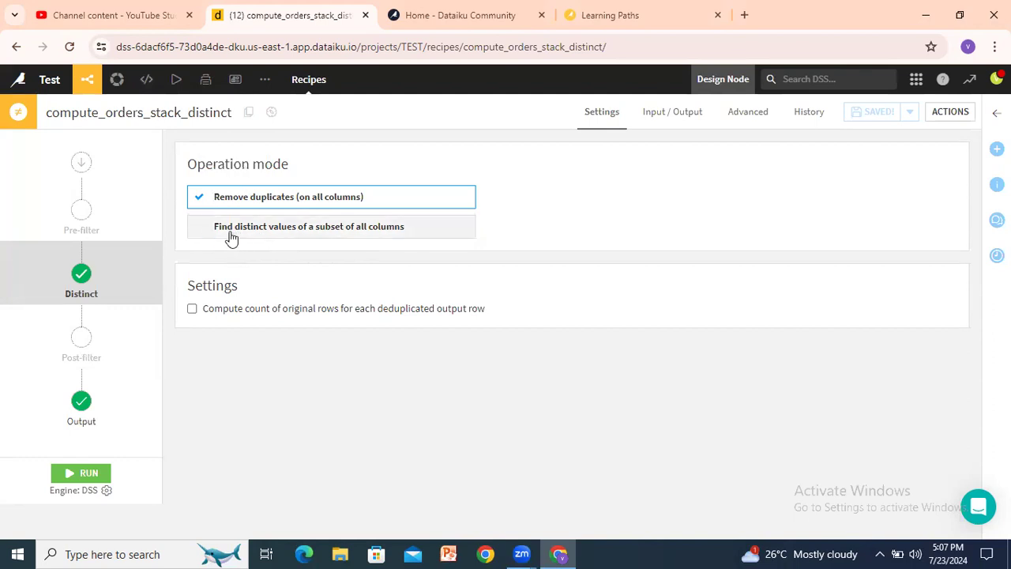
{"action": "left_click", "coordinate": [232, 237]}
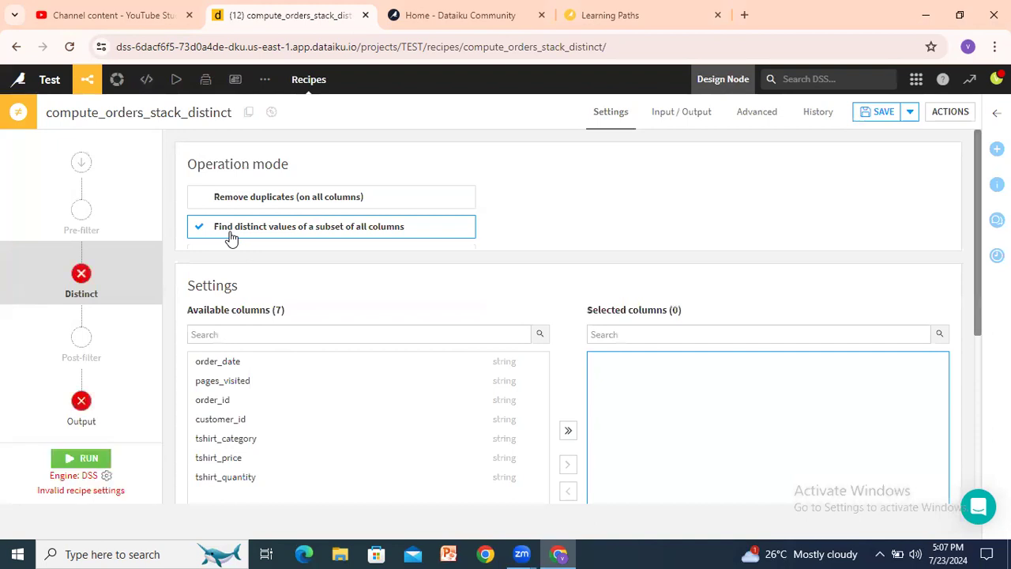
Step: Add tshirt_category to the Distinct recipe's selected columns
{"action": "scroll", "coordinate": [231, 237], "scroll_direction": "down", "scroll_amount": 1}
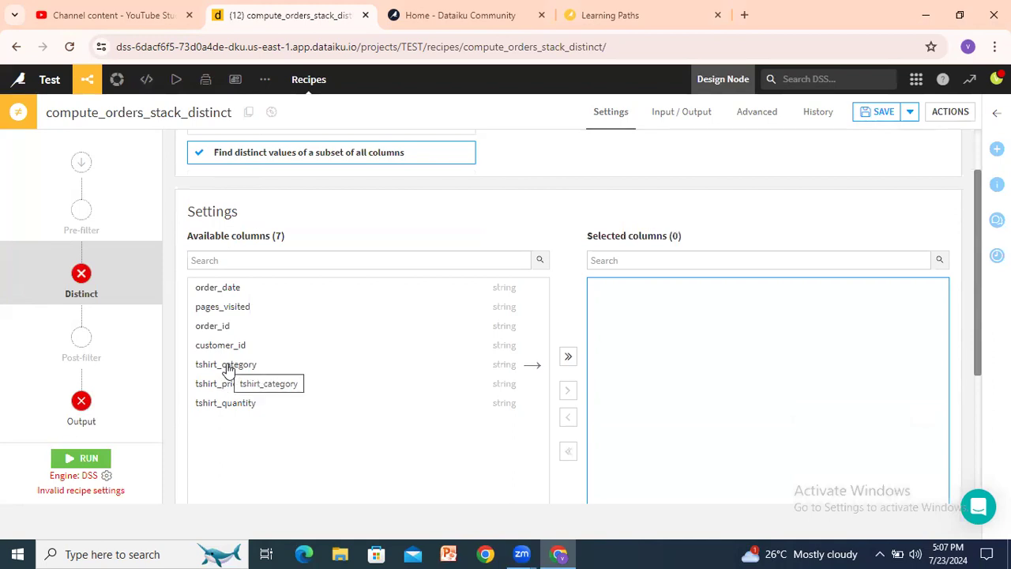
{"action": "left_click", "coordinate": [226, 288]}
{"action": "left_click", "coordinate": [228, 311]}
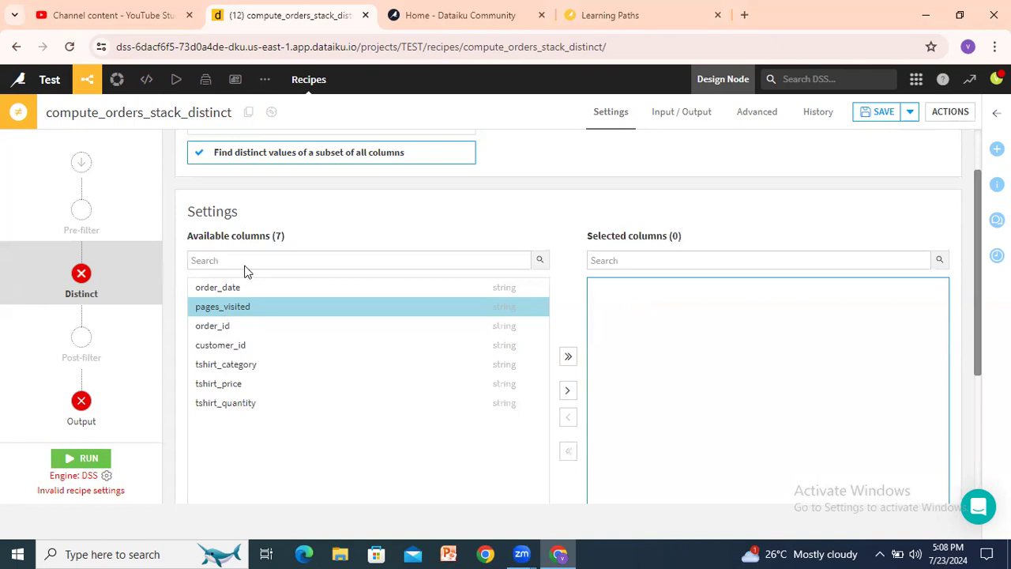
{"action": "left_click", "coordinate": [225, 368]}
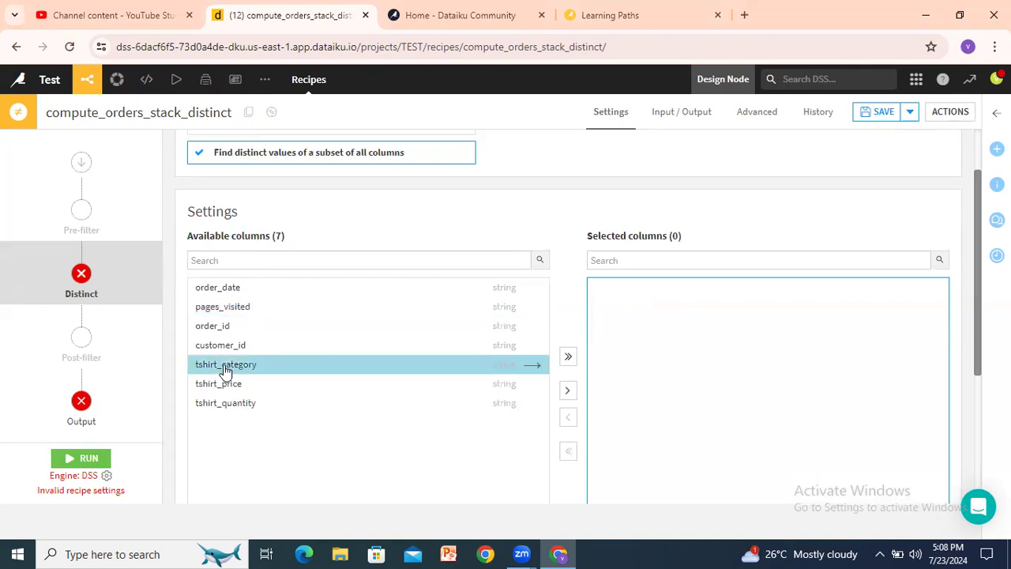
{"action": "left_click", "coordinate": [568, 396]}
{"action": "left_click", "coordinate": [623, 293]}
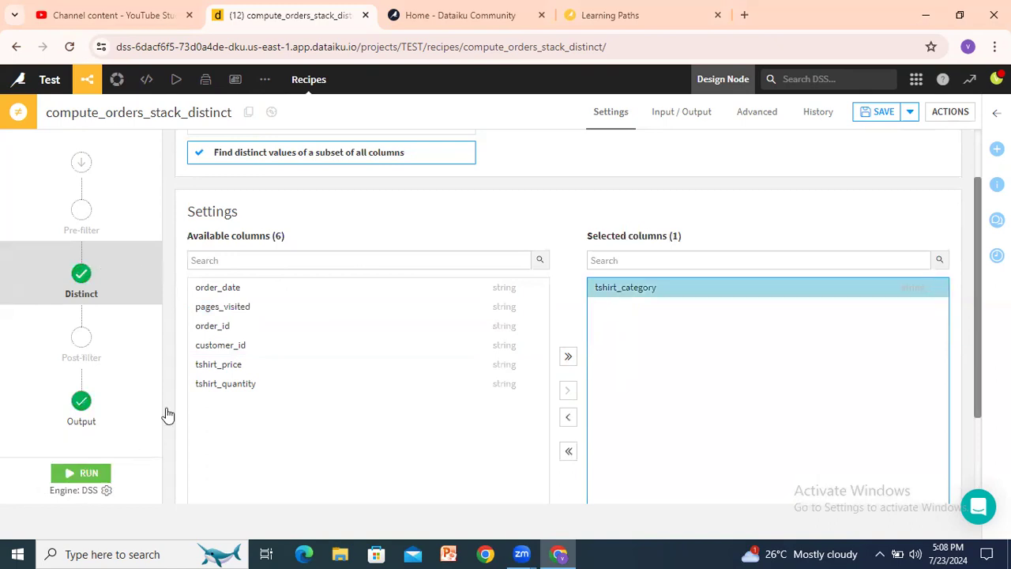
Step: Set the Distinct recipe's operation mode to remove duplicates on all columns, save it and run the recipe
{"action": "scroll", "coordinate": [422, 293], "scroll_direction": "up", "scroll_amount": 1}
{"action": "left_click", "coordinate": [255, 207]}
{"action": "key", "text": "ctrl+s"}
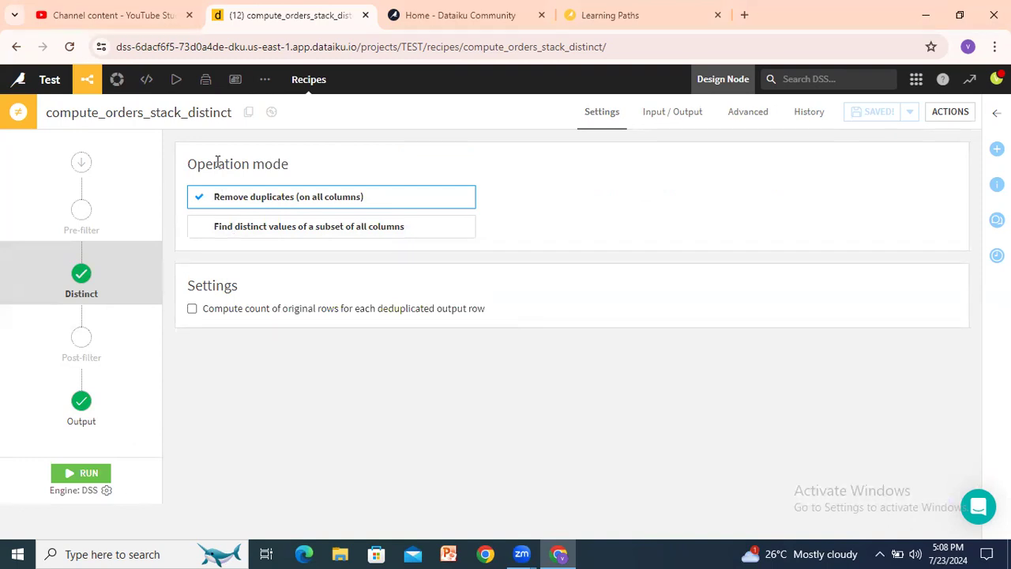
{"action": "left_click", "coordinate": [82, 474]}
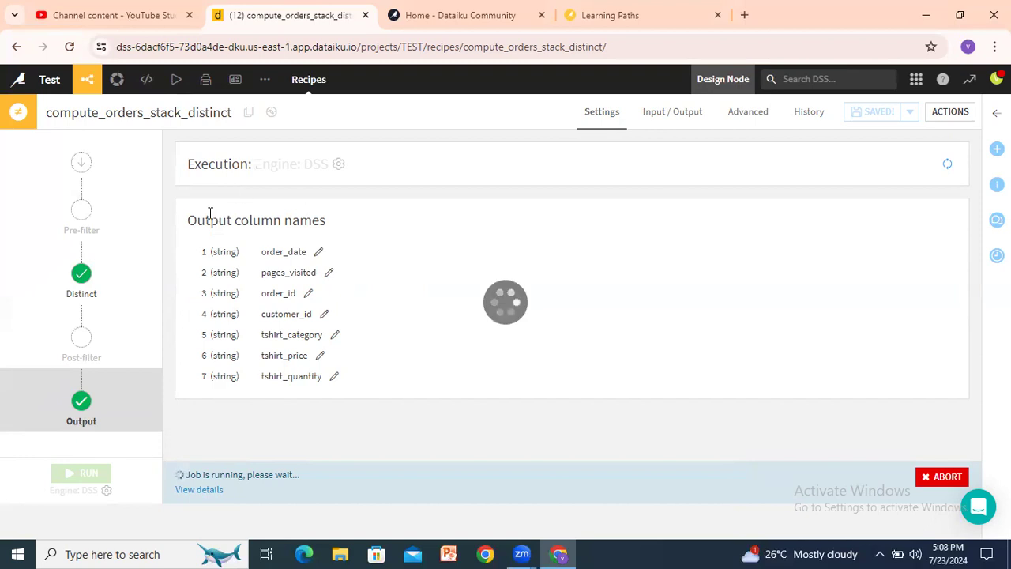
Step: Open the orders_stack_distinct dataset from the Flow and compute its total row count
{"action": "mouse_move", "coordinate": [86, 79]}
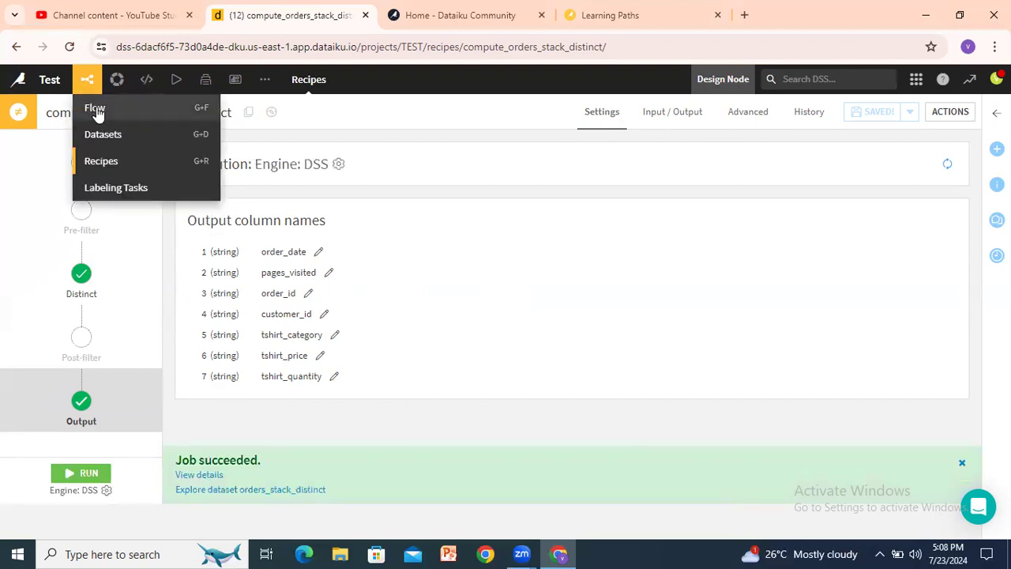
{"action": "left_click", "coordinate": [95, 106]}
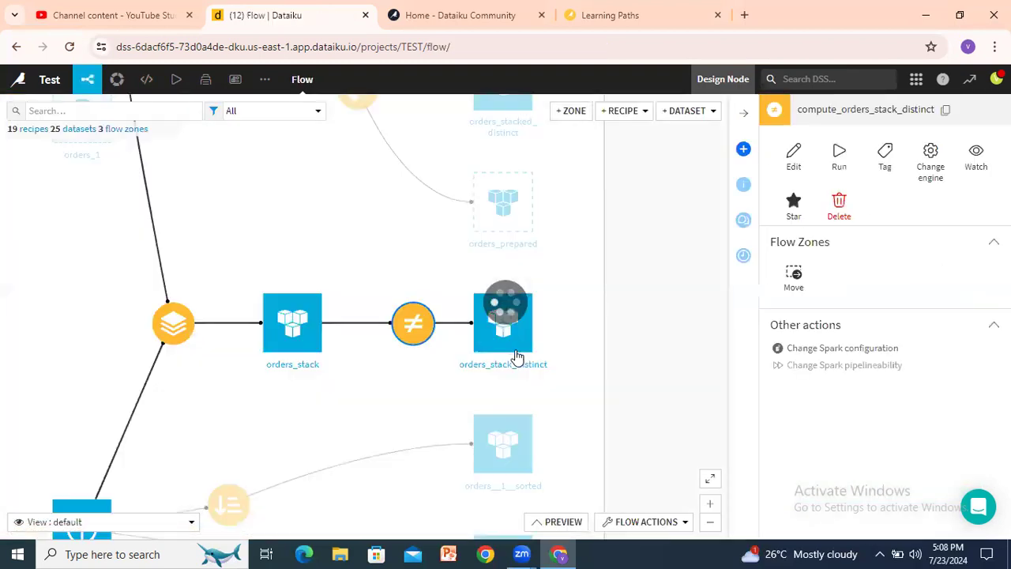
{"action": "left_click", "coordinate": [519, 339]}
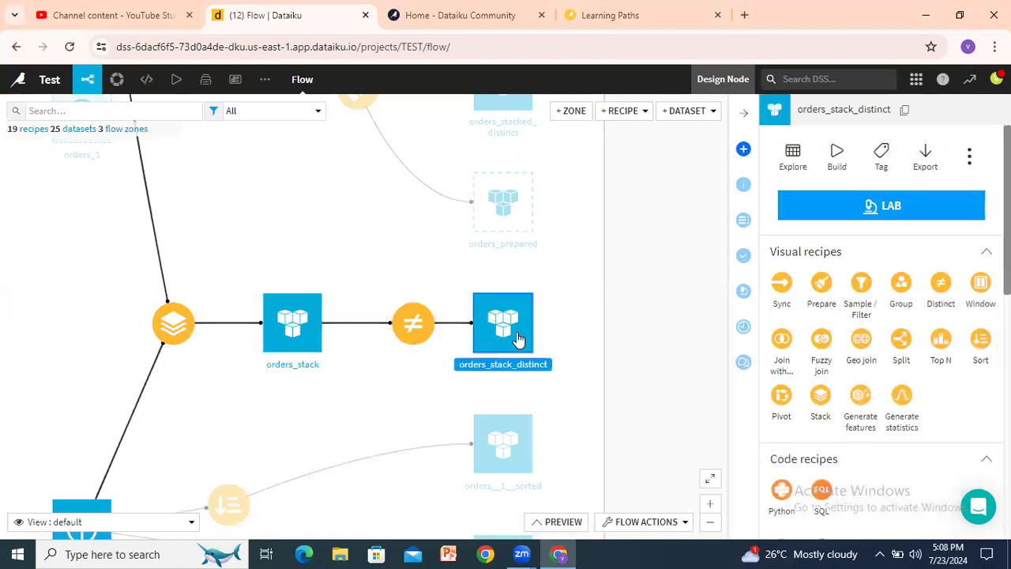
{"action": "double_click", "coordinate": [518, 338]}
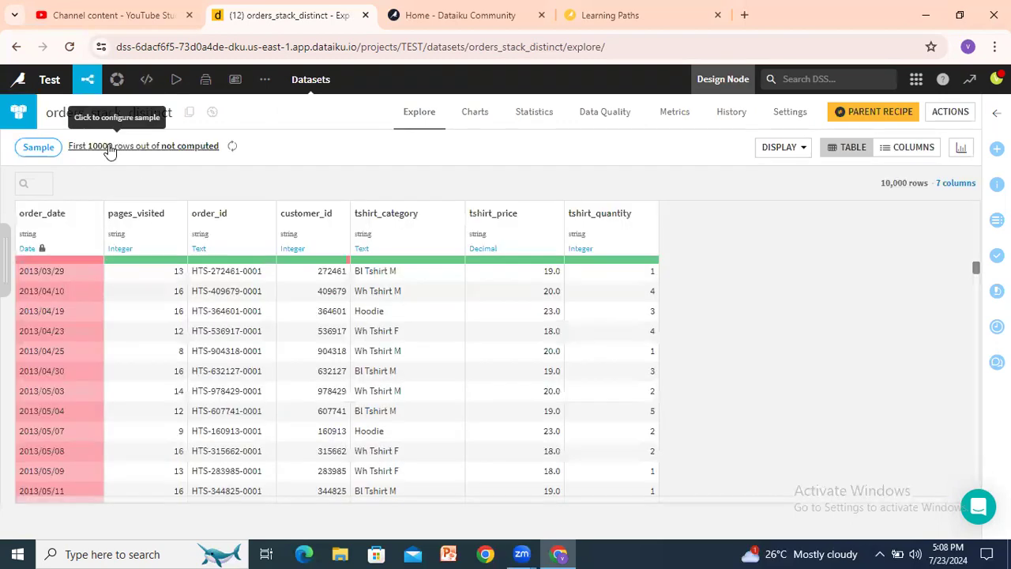
{"action": "left_click", "coordinate": [231, 147]}
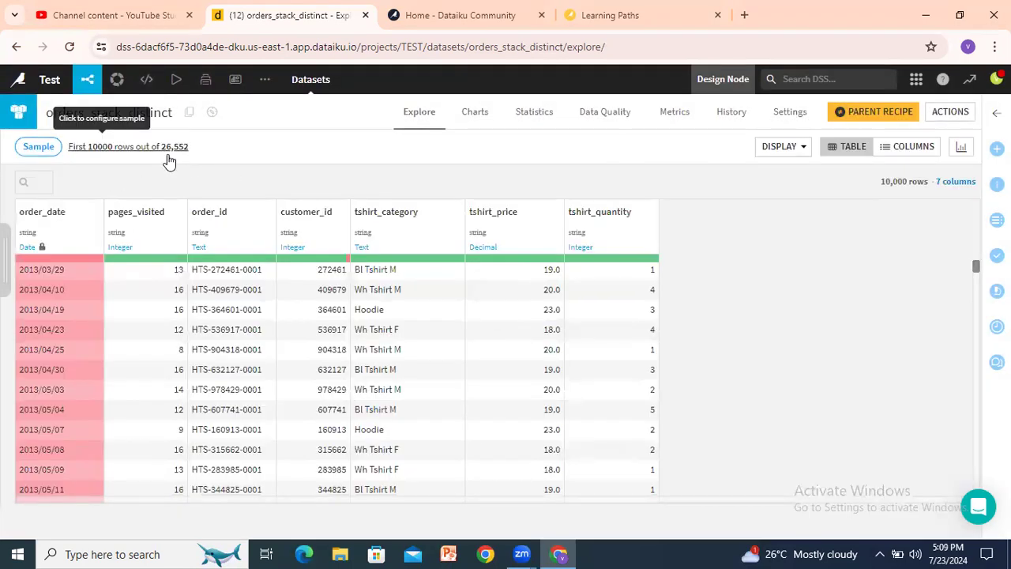
Step: Reopen the Distinct recipe from the Flow and set its operation mode to find distinct values of a subset of all columns
{"action": "left_click", "coordinate": [107, 108]}
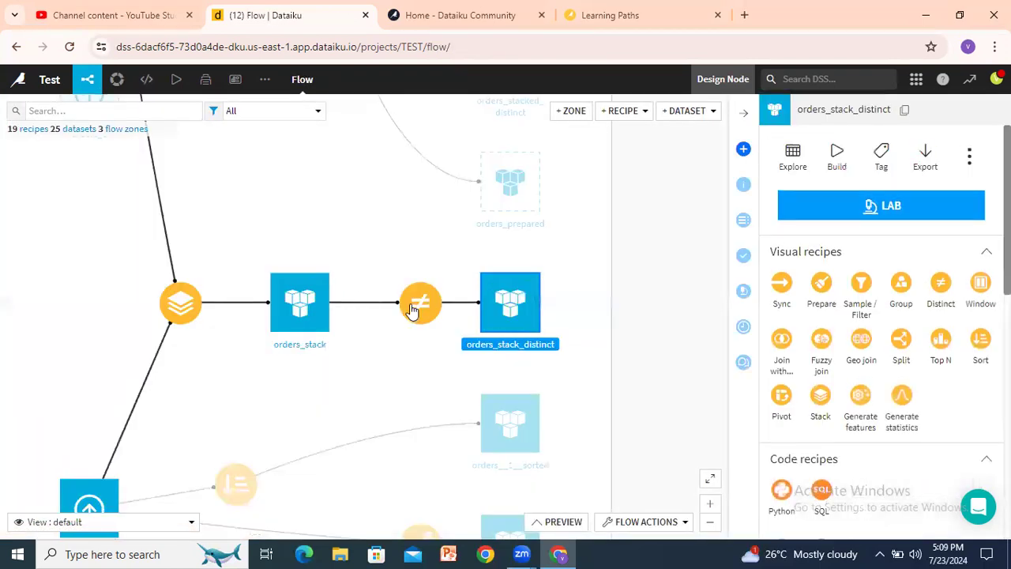
{"action": "double_click", "coordinate": [424, 307]}
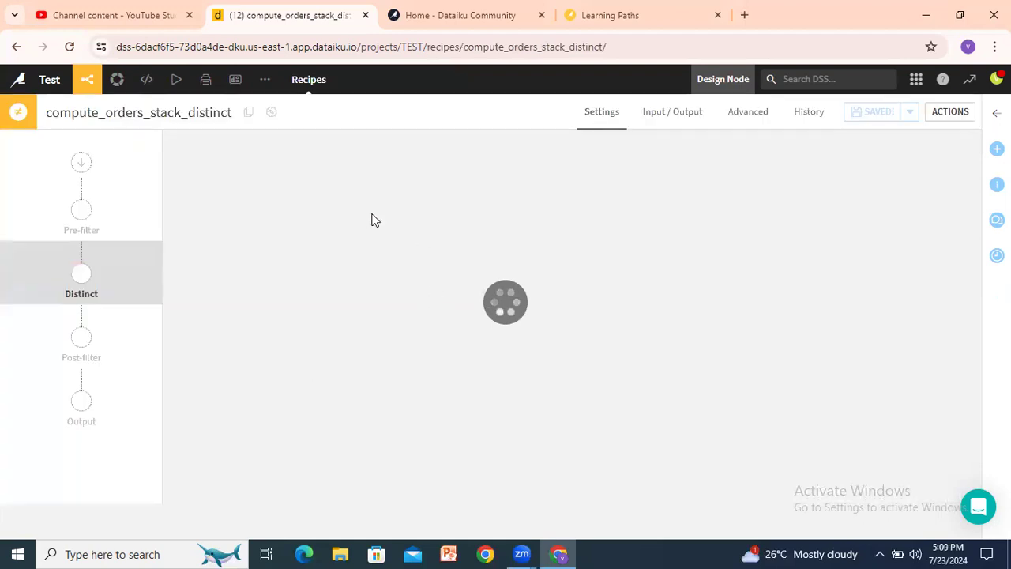
{"action": "left_click", "coordinate": [286, 226]}
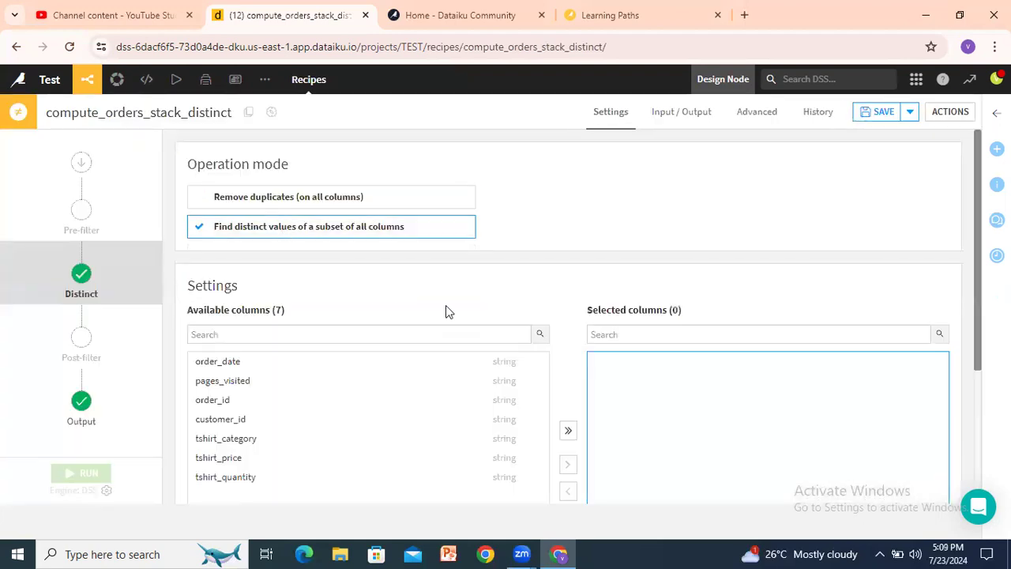
{"action": "scroll", "coordinate": [564, 312], "scroll_direction": "down", "scroll_amount": 2}
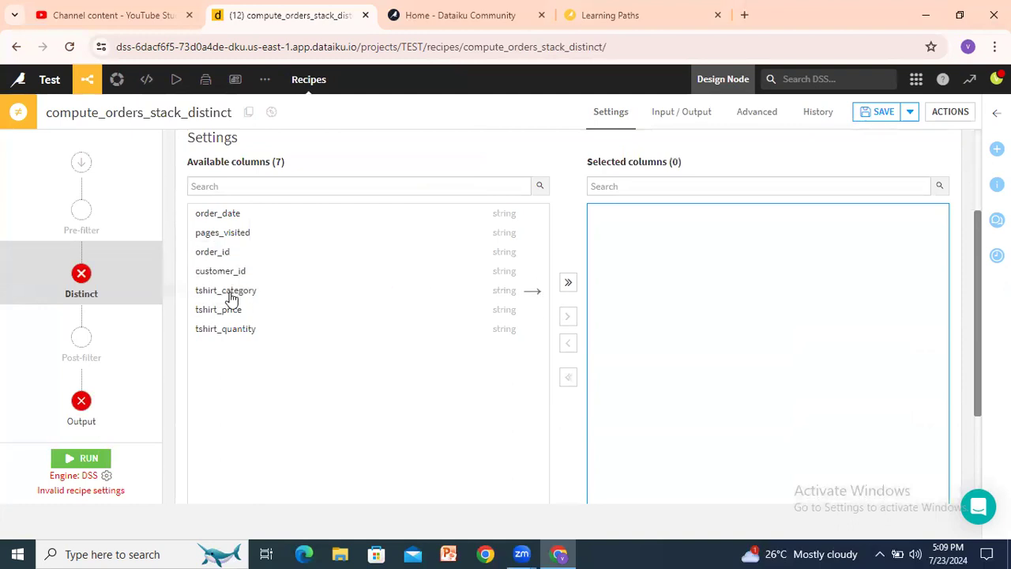
{"action": "scroll", "coordinate": [261, 292], "scroll_direction": "up", "scroll_amount": 2}
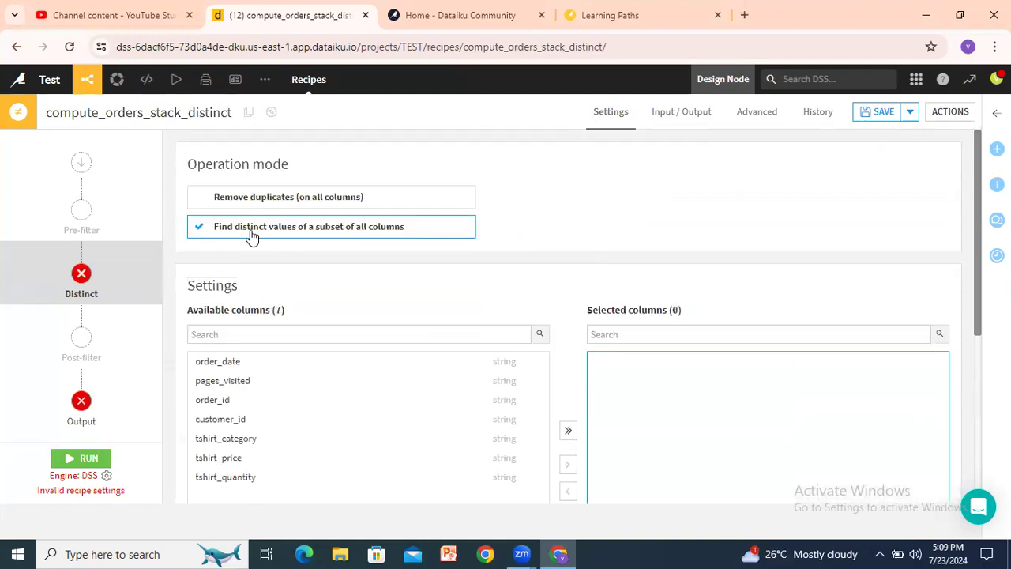
Step: Add tshirt_category to the selected columns and run the Distinct recipe
{"action": "left_click", "coordinate": [229, 439]}
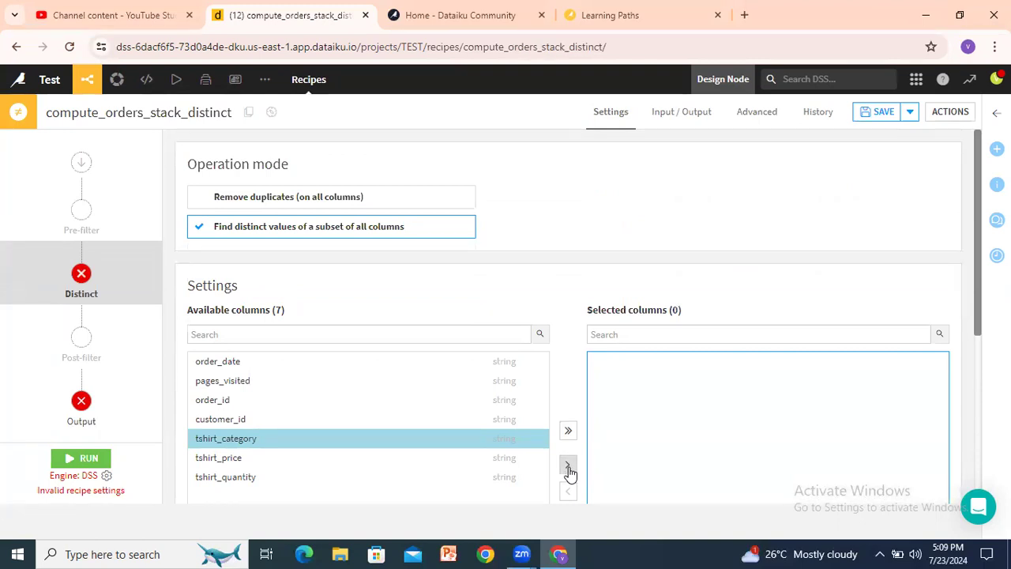
{"action": "left_click", "coordinate": [569, 466]}
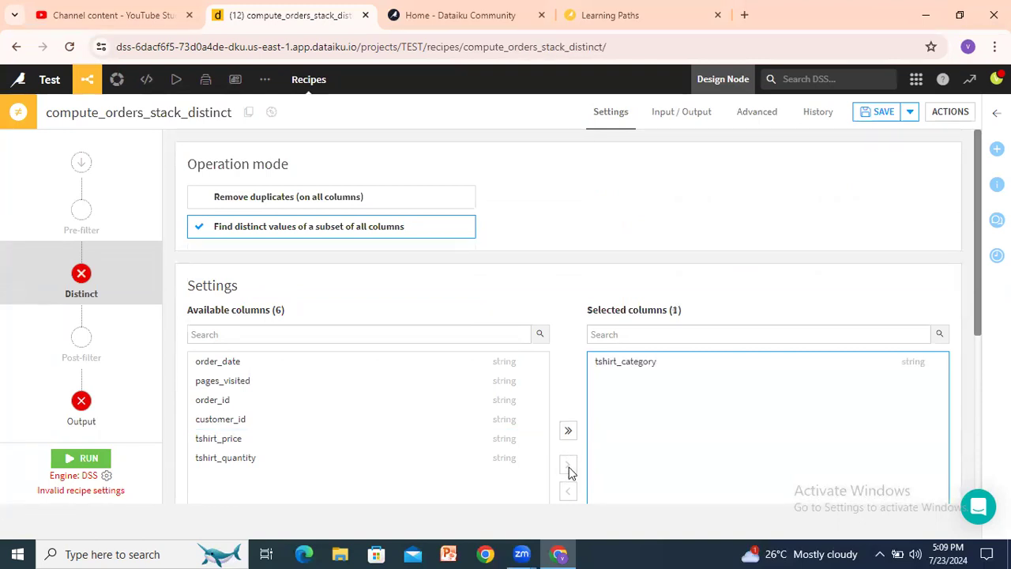
{"action": "left_click", "coordinate": [622, 368]}
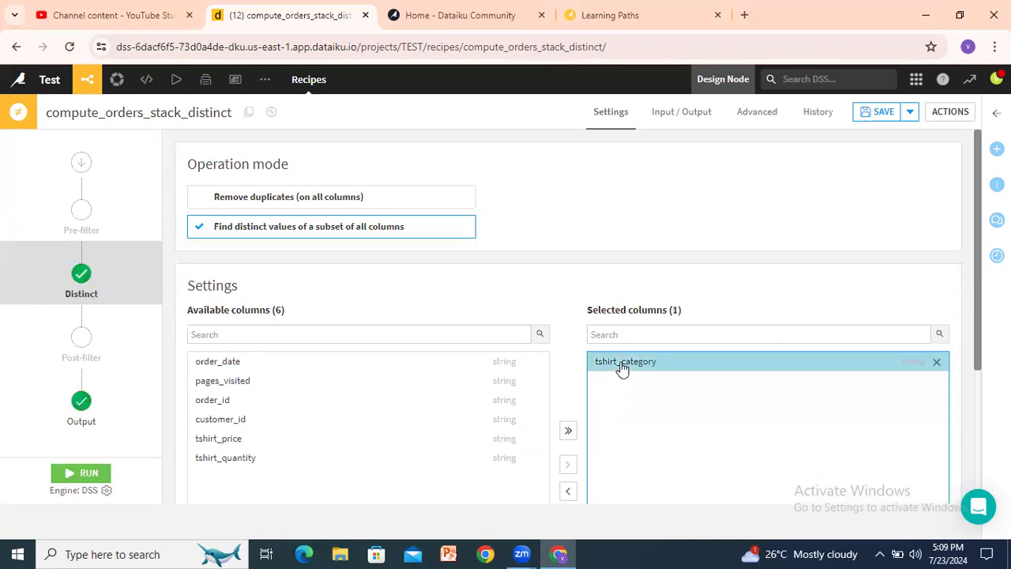
{"action": "left_click", "coordinate": [88, 474]}
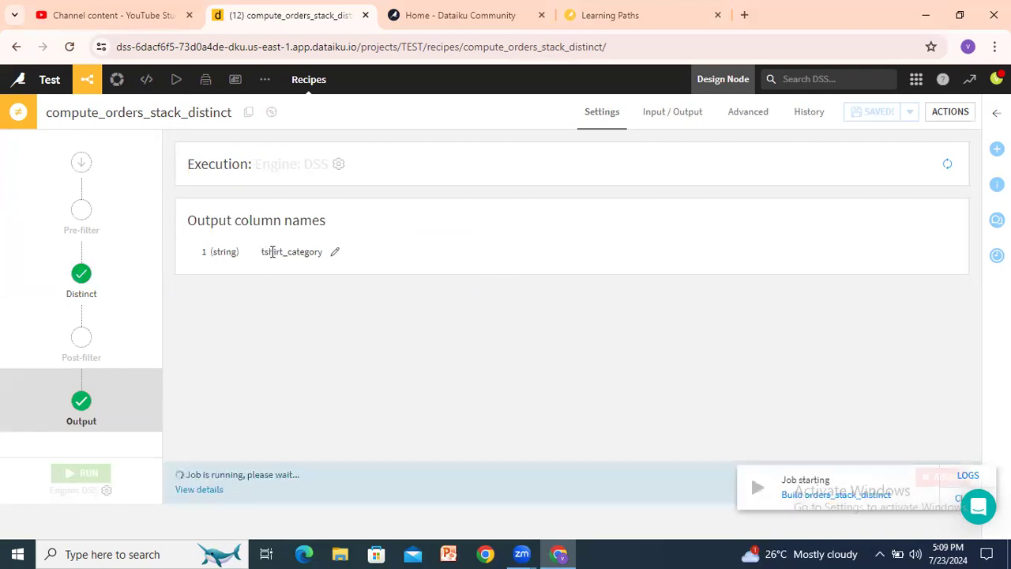
{"action": "left_click_drag", "start_coordinate": [286, 249], "coordinate": [324, 250]}
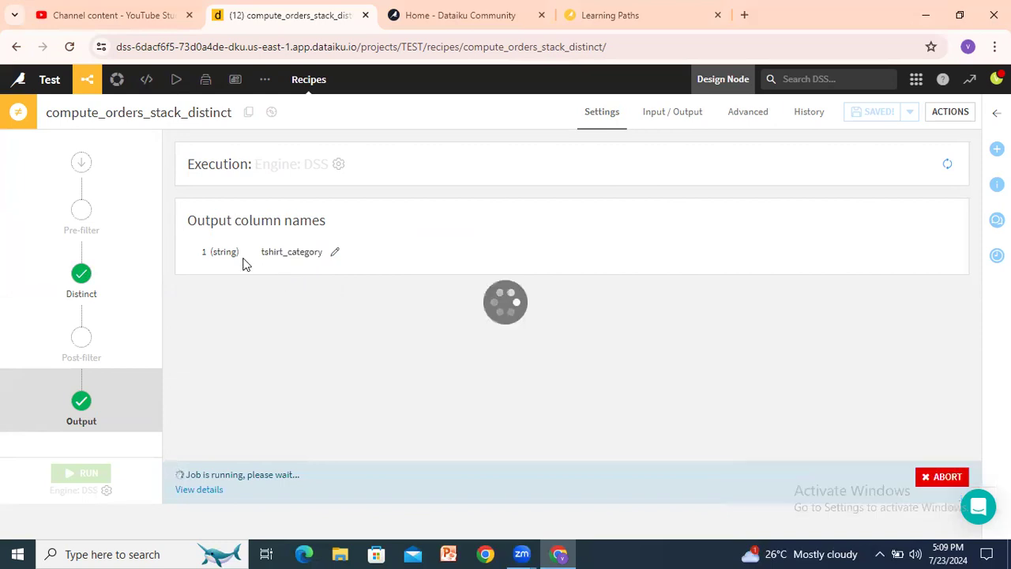
{"action": "mouse_move", "coordinate": [86, 79]}
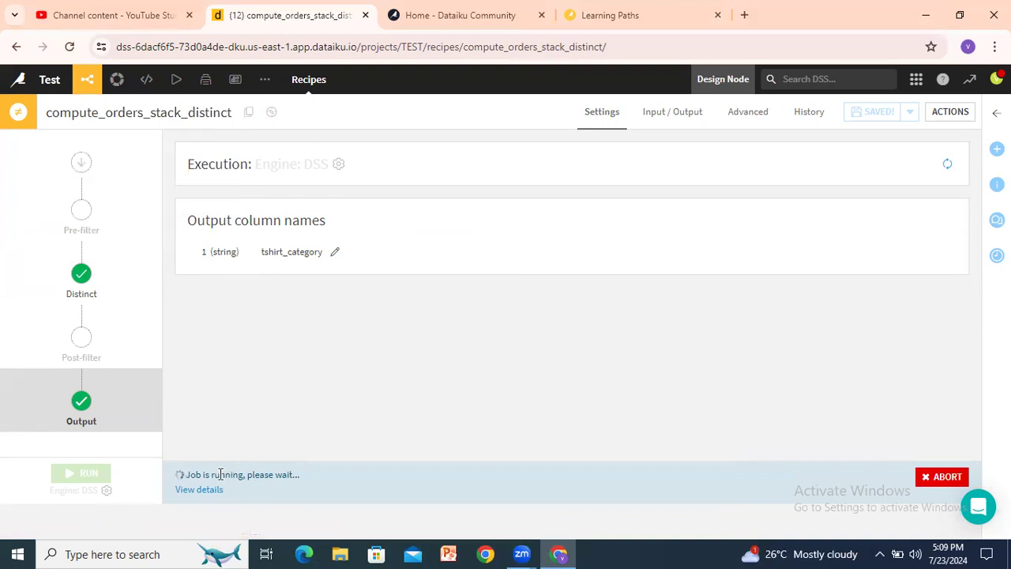
{"action": "left_click_drag", "start_coordinate": [190, 474], "coordinate": [260, 467]}
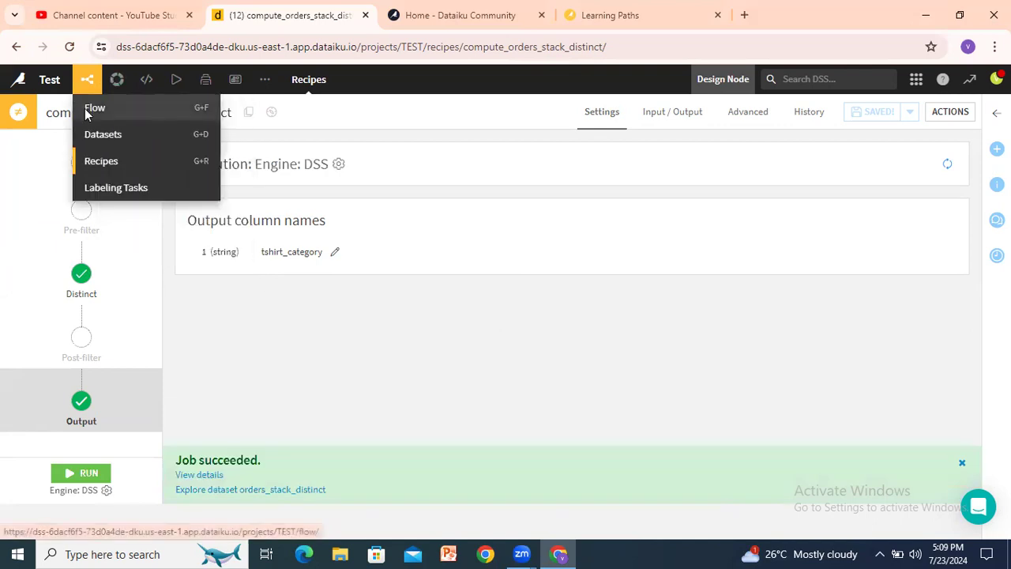
Step: Open the rebuilt orders_stack_distinct dataset from the Flow to examine its tshirt_category values
{"action": "left_click", "coordinate": [90, 106]}
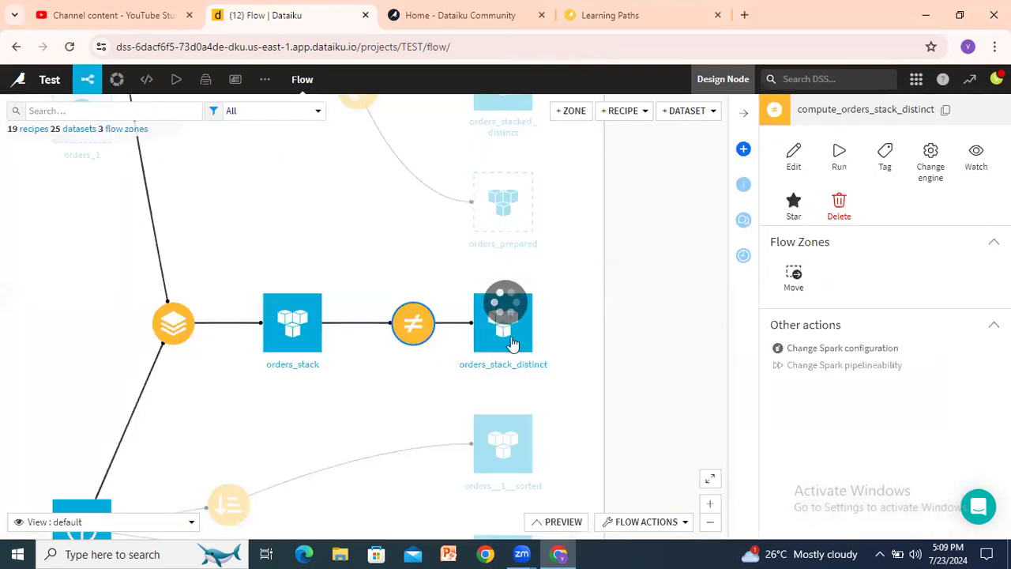
{"action": "left_click", "coordinate": [505, 317]}
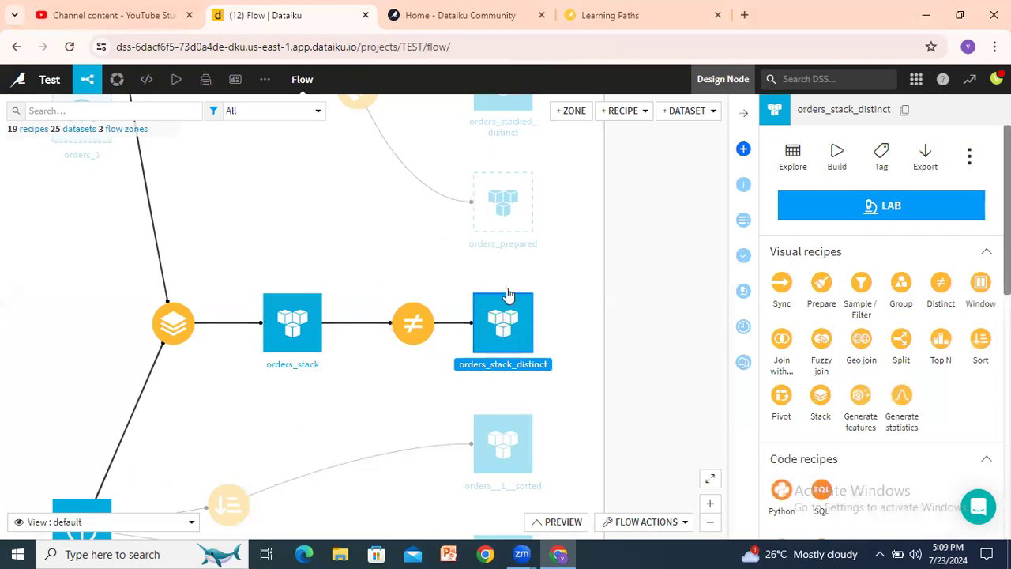
{"action": "double_click", "coordinate": [509, 330]}
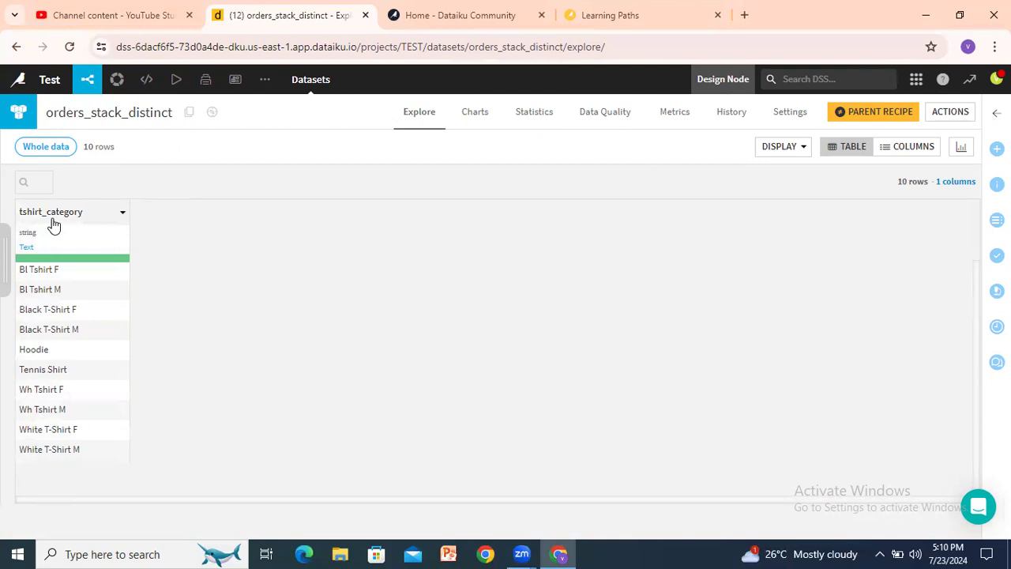
Step: Reopen the Distinct recipe from the Flow, add customer_id to the selected columns and run it
{"action": "mouse_move", "coordinate": [85, 85]}
{"action": "left_click", "coordinate": [91, 106]}
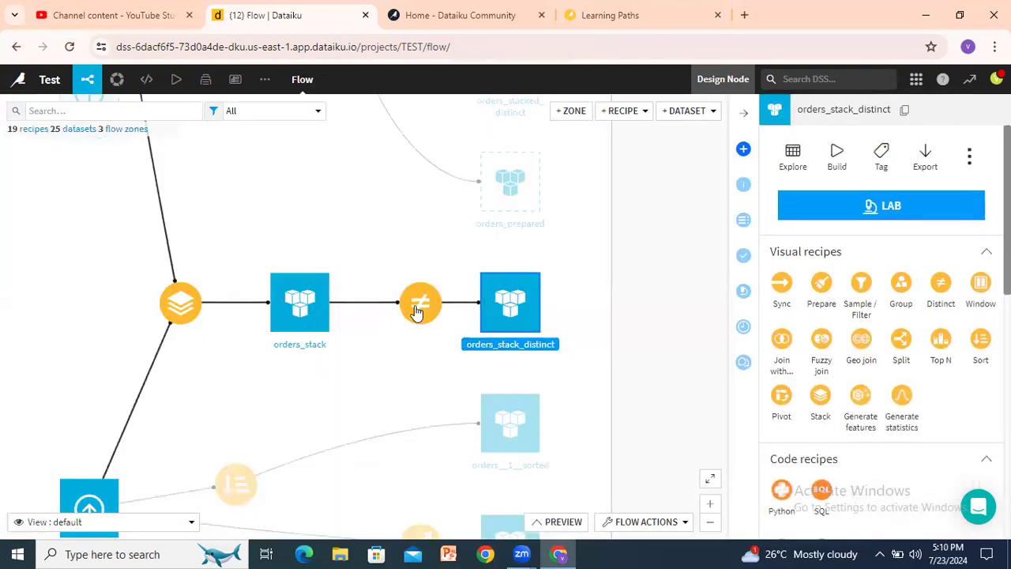
{"action": "double_click", "coordinate": [417, 311]}
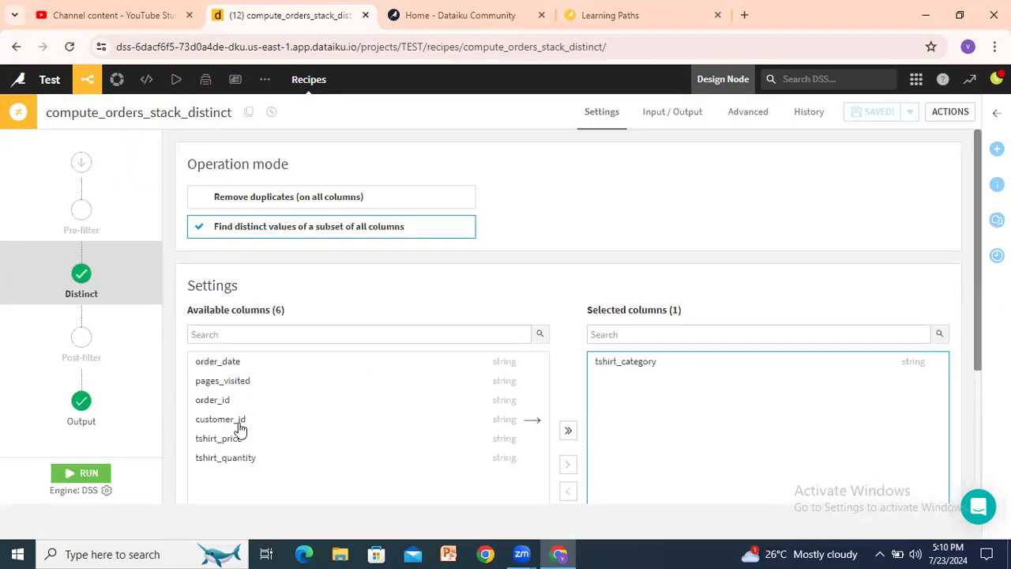
{"action": "left_click", "coordinate": [241, 424]}
{"action": "left_click", "coordinate": [569, 468]}
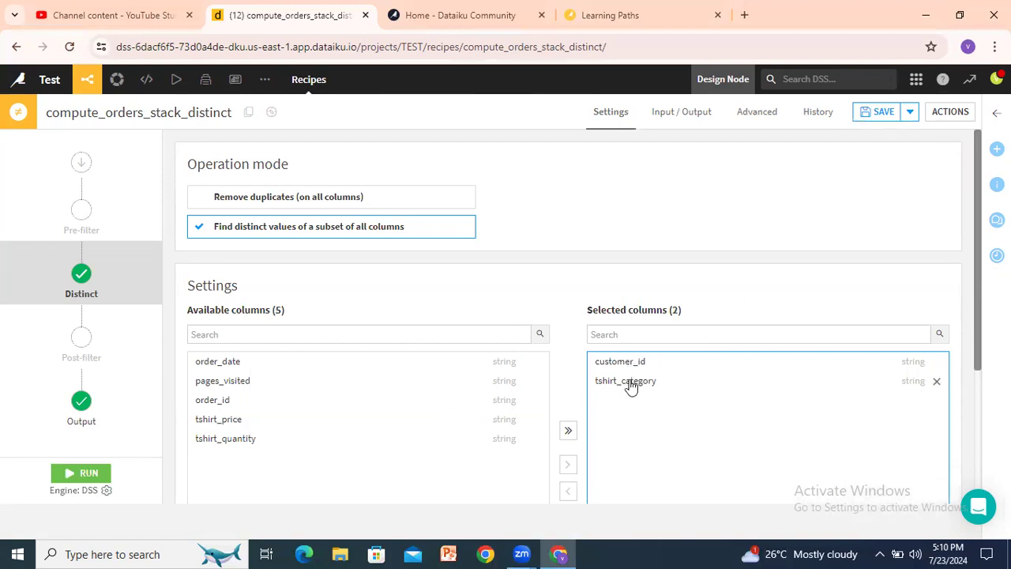
{"action": "left_click", "coordinate": [67, 475]}
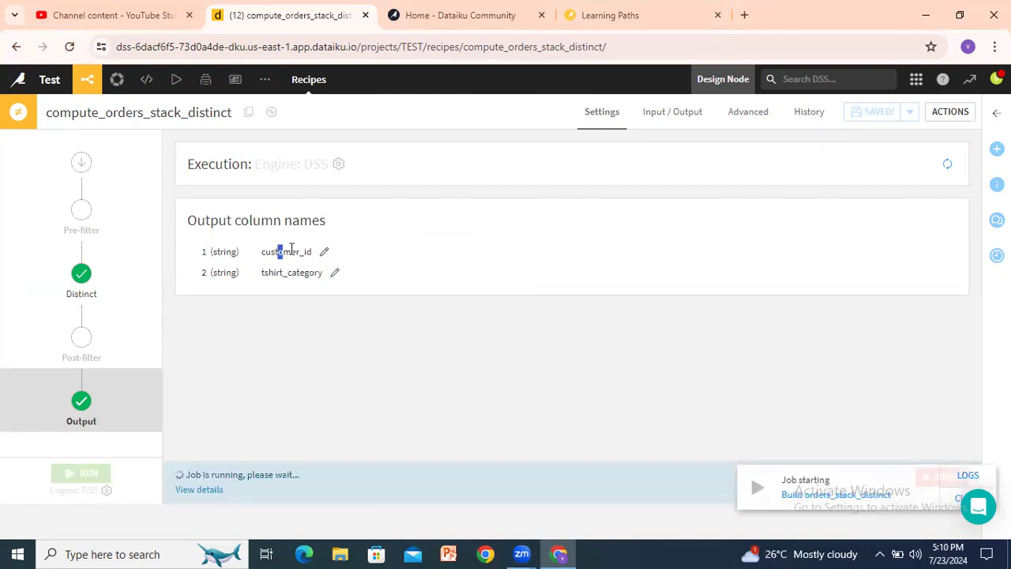
{"action": "left_click", "coordinate": [324, 251]}
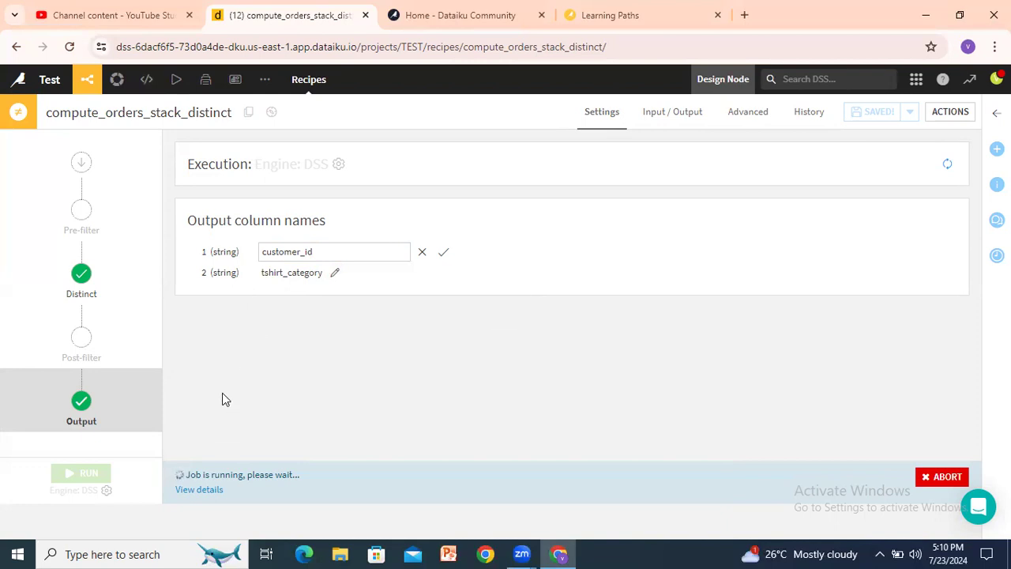
Step: Open orders_stack_distinct from the Flow, compute its row count and examine the customer_id and tshirt_category combinations
{"action": "left_click", "coordinate": [93, 103]}
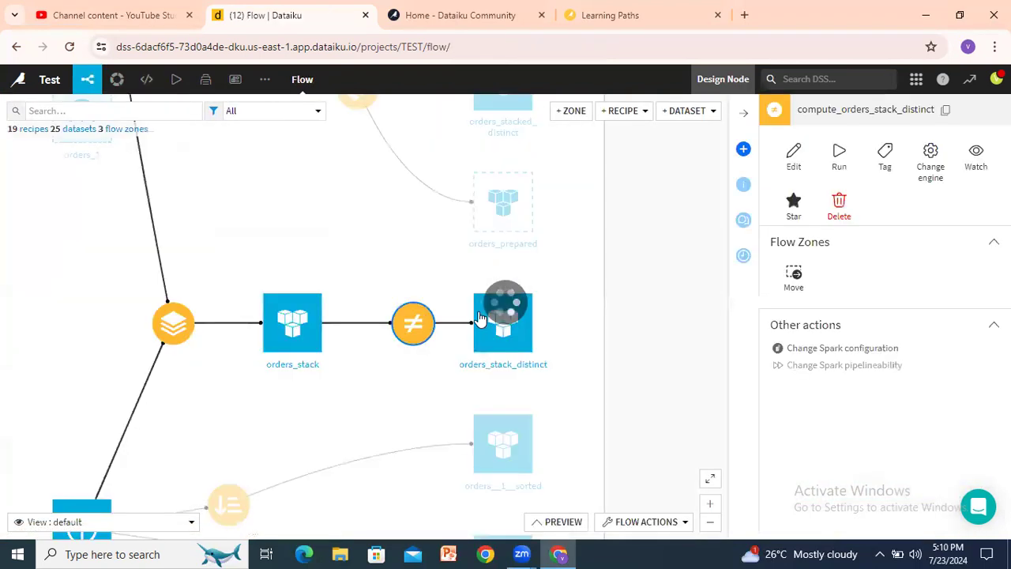
{"action": "double_click", "coordinate": [480, 318]}
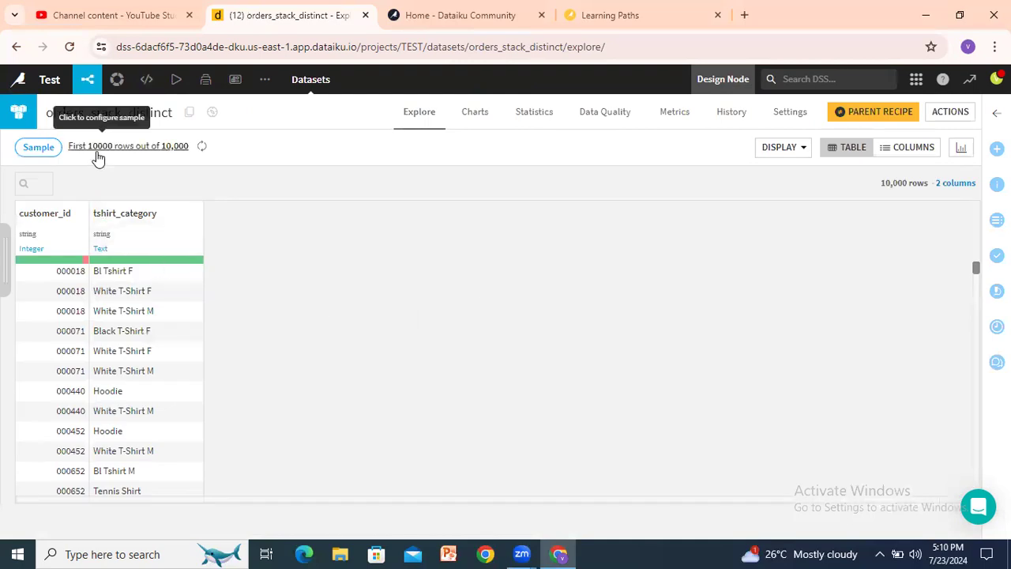
{"action": "left_click", "coordinate": [202, 147]}
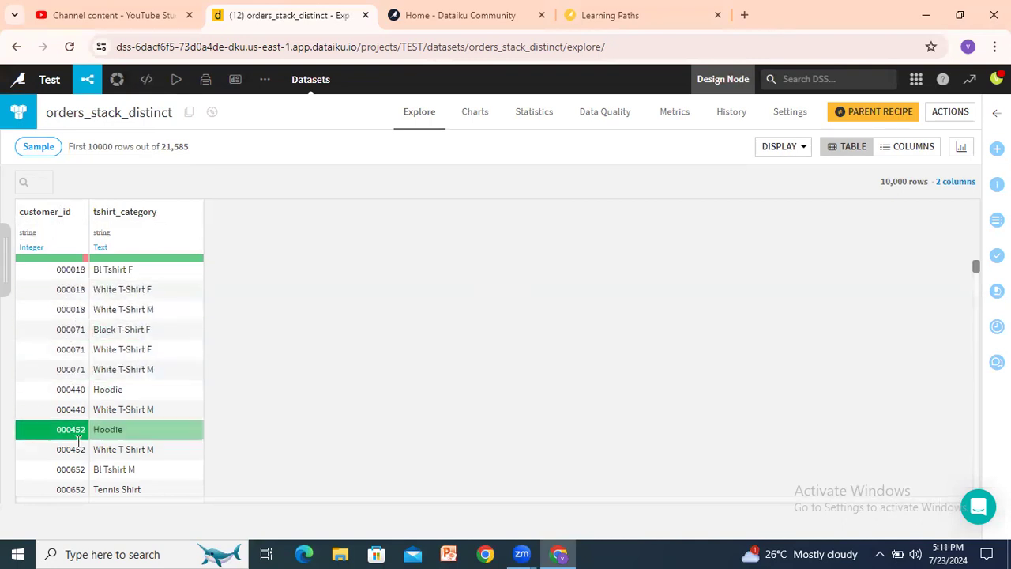
{"action": "scroll", "coordinate": [132, 438], "scroll_direction": "down", "scroll_amount": 5}
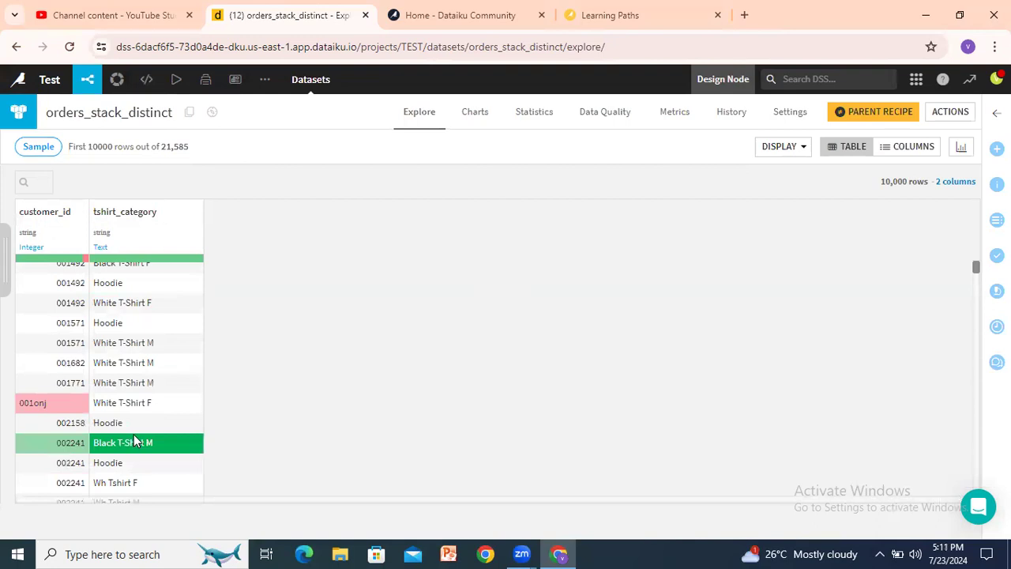
{"action": "scroll", "coordinate": [133, 438], "scroll_direction": "up", "scroll_amount": 5}
Step: Return to the Flow and deselect the orders_stack_distinct dataset
{"action": "mouse_move", "coordinate": [87, 79]}
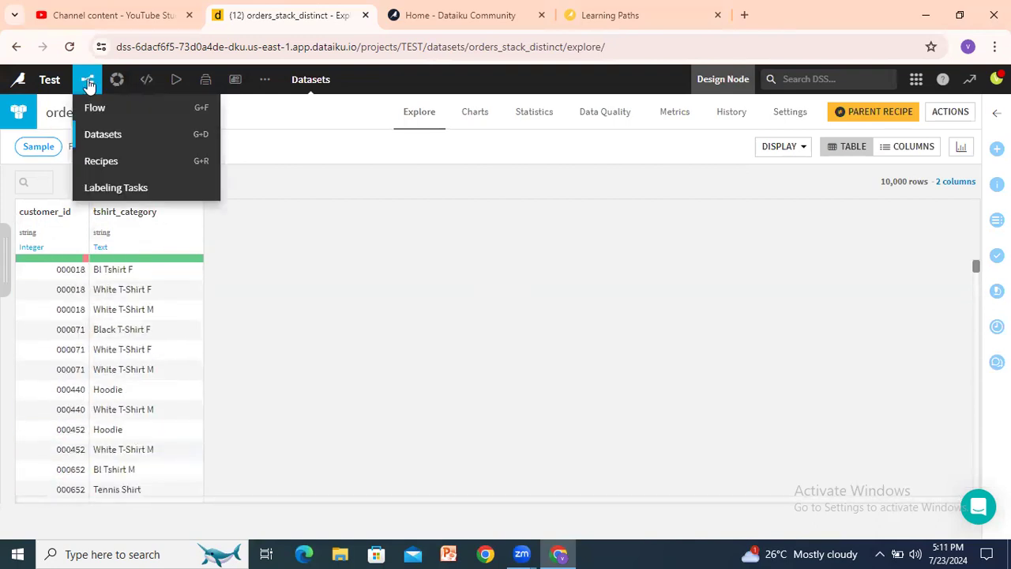
{"action": "left_click", "coordinate": [95, 106]}
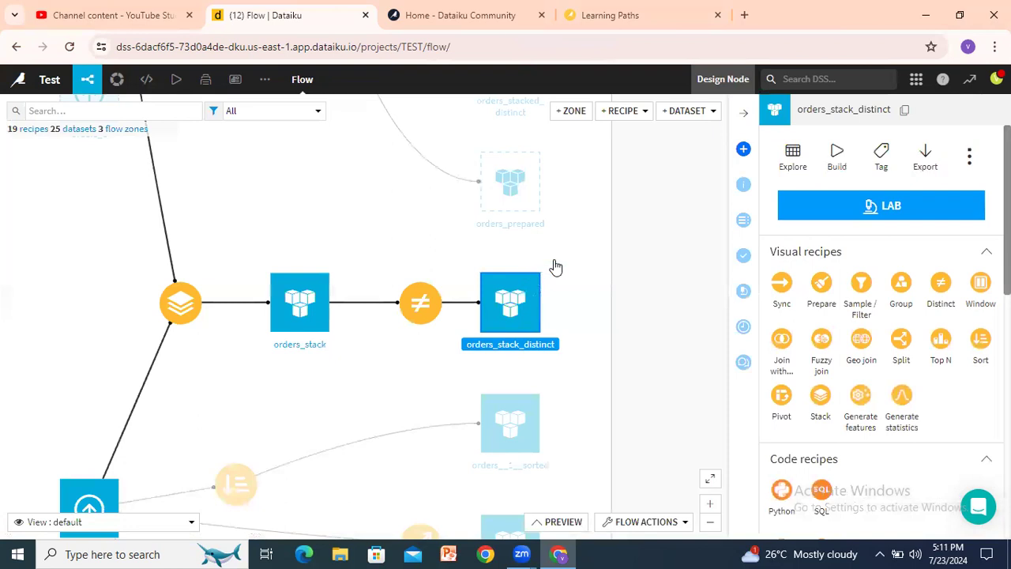
{"action": "left_click", "coordinate": [556, 267]}
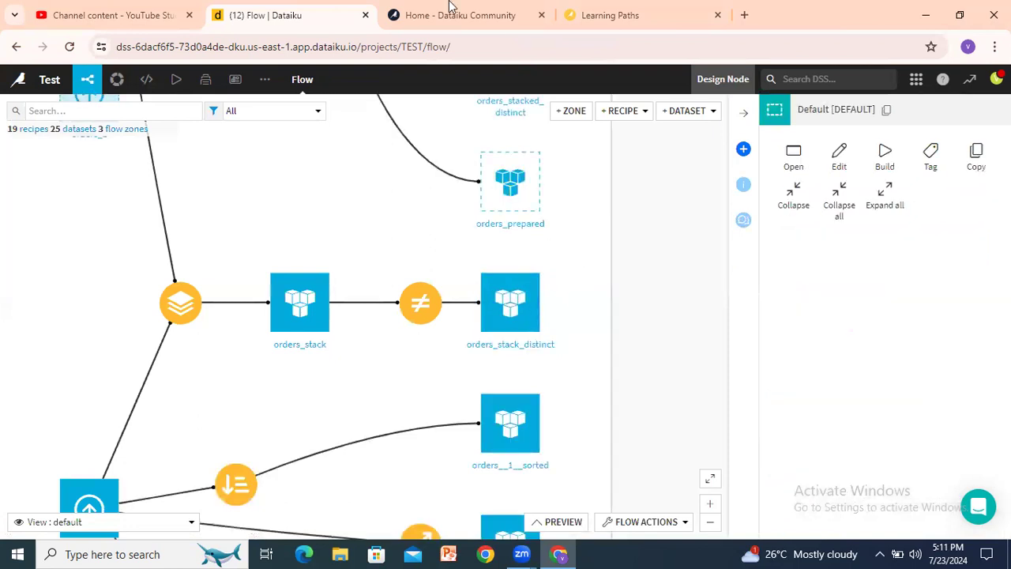